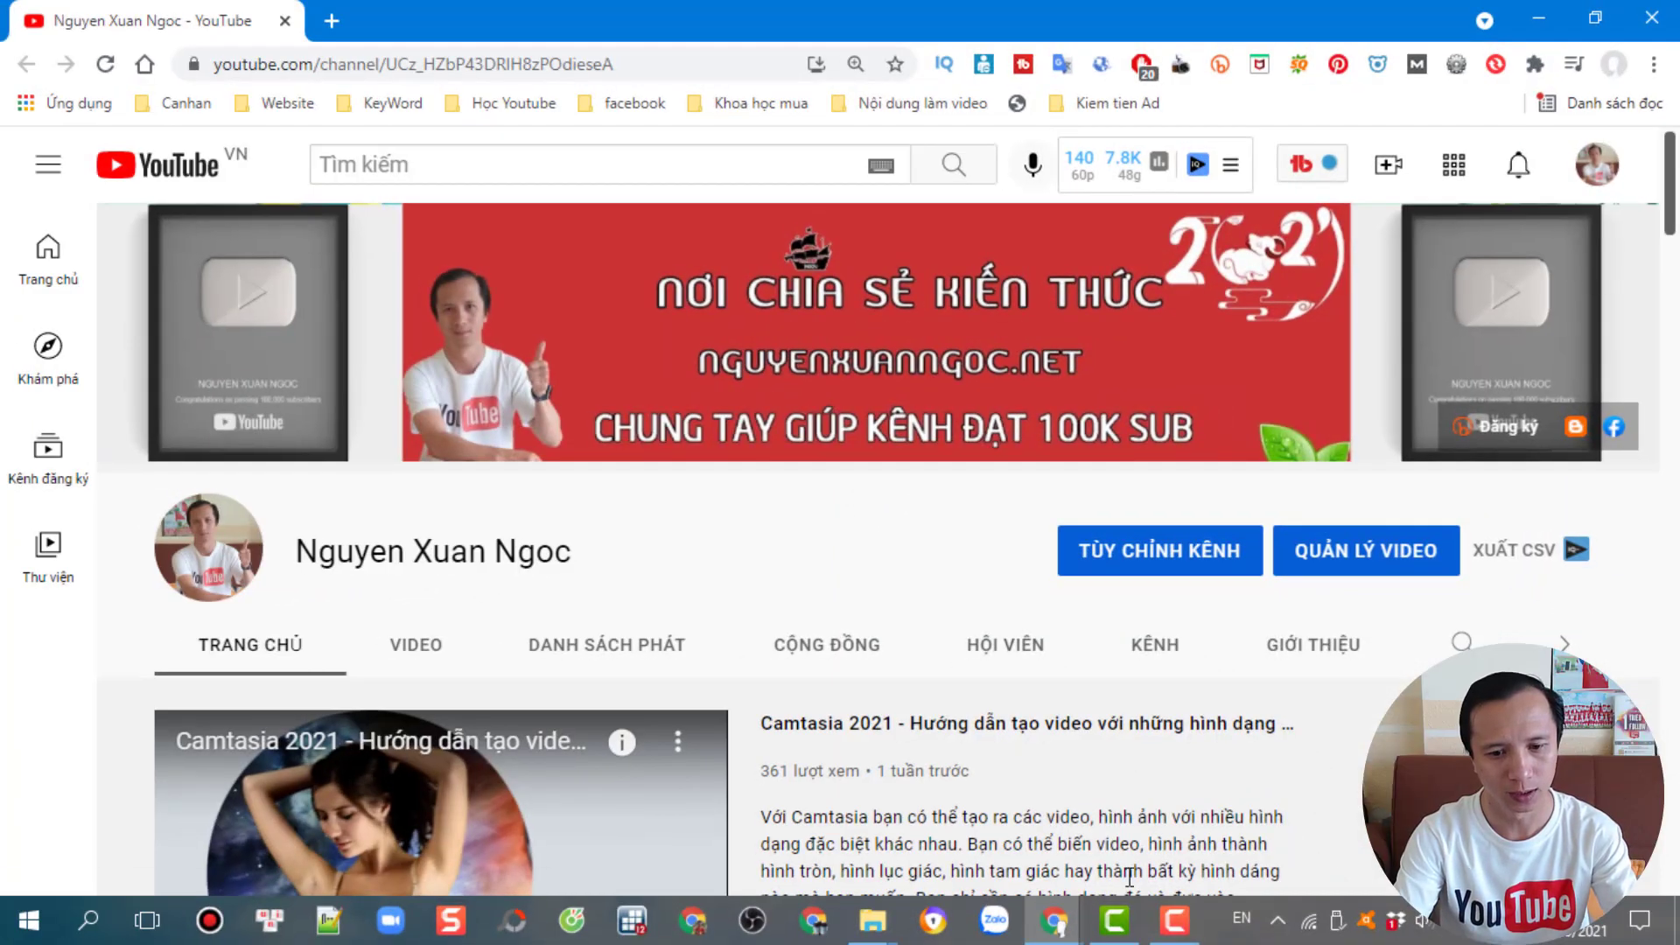
Switch to File Explorer and open F08_Transitions_Modern_Free_Cam2020.libzip from the Camtasia Installers folder
click(1114, 919)
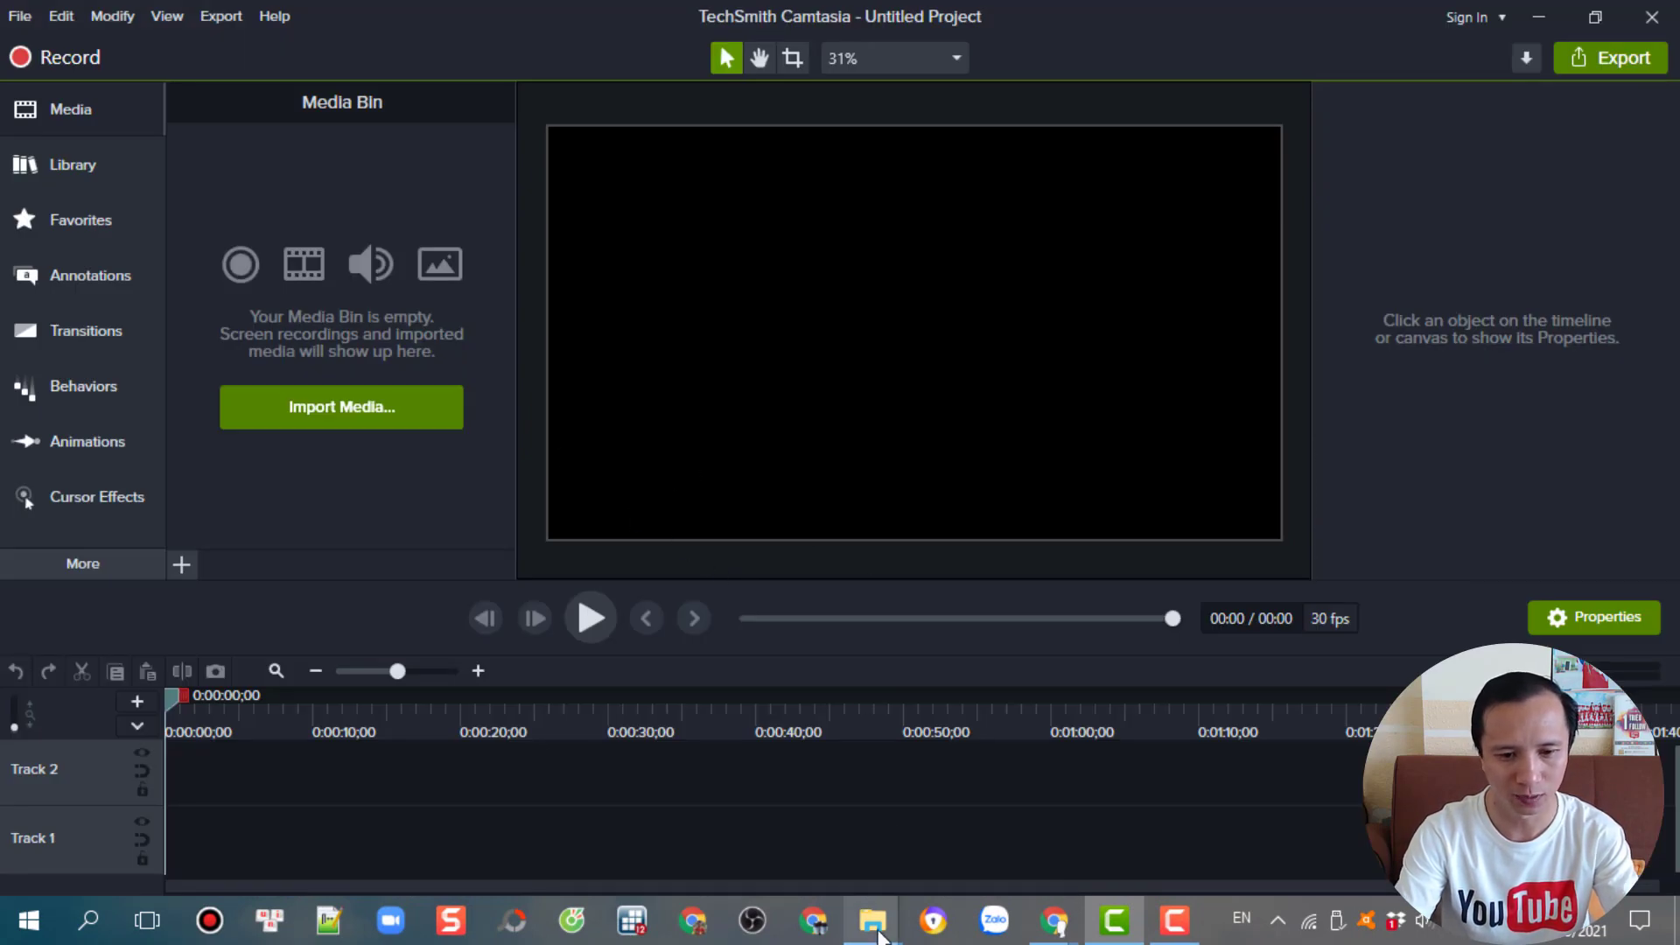
mouse_move(870, 919)
click(788, 823)
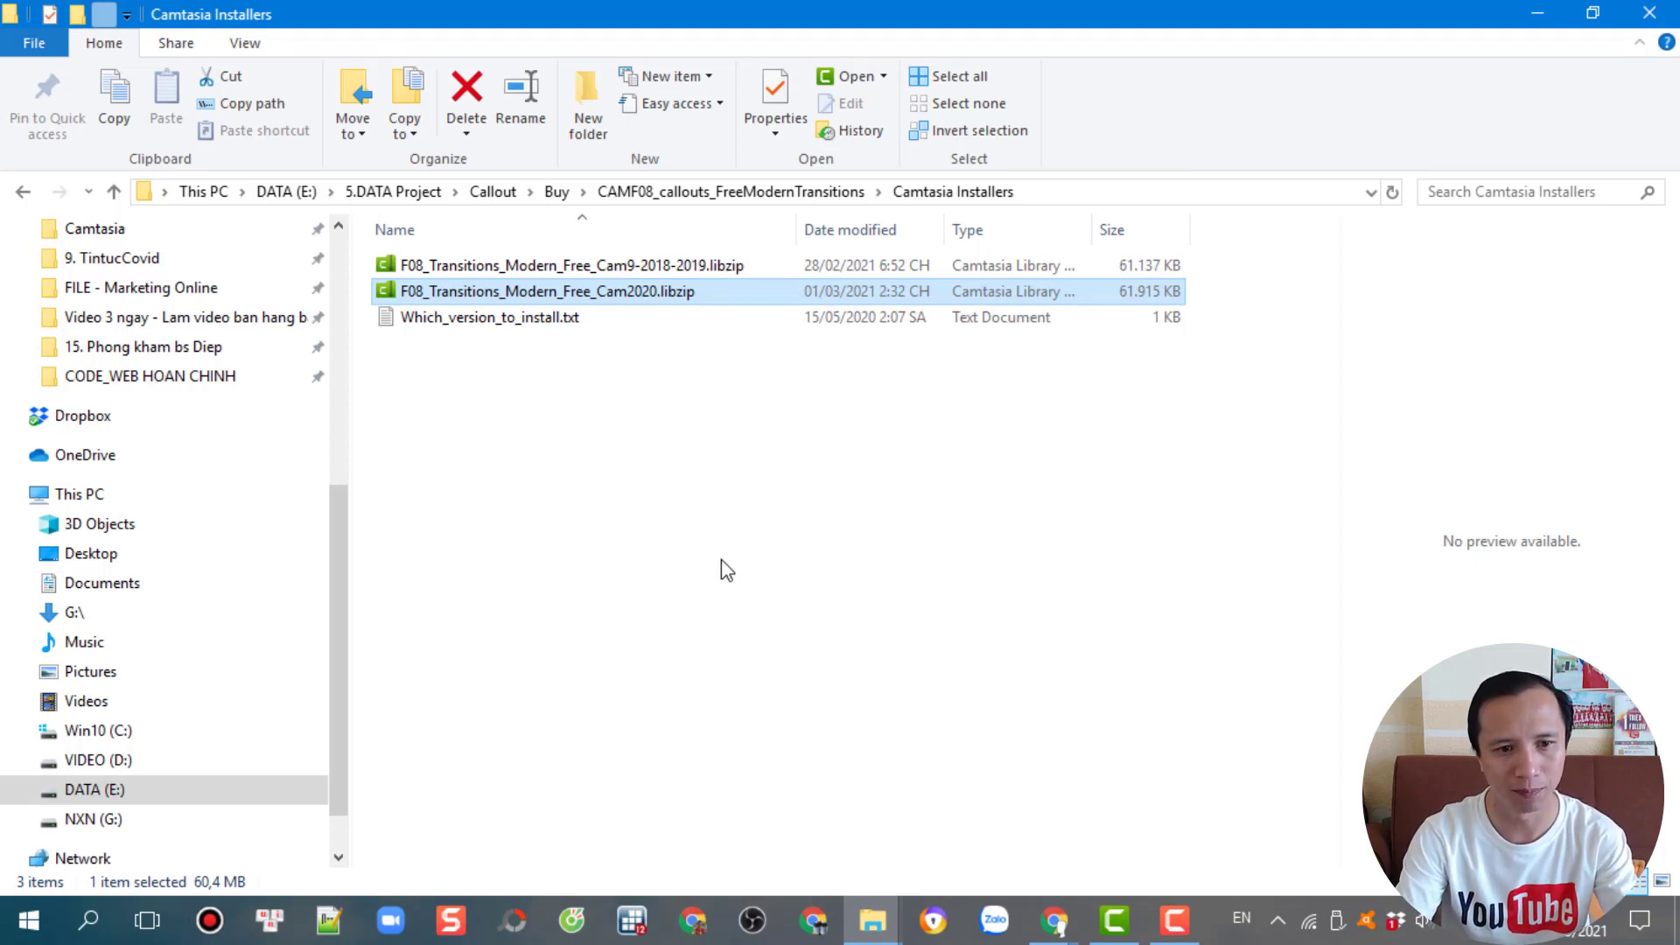
click(675, 267)
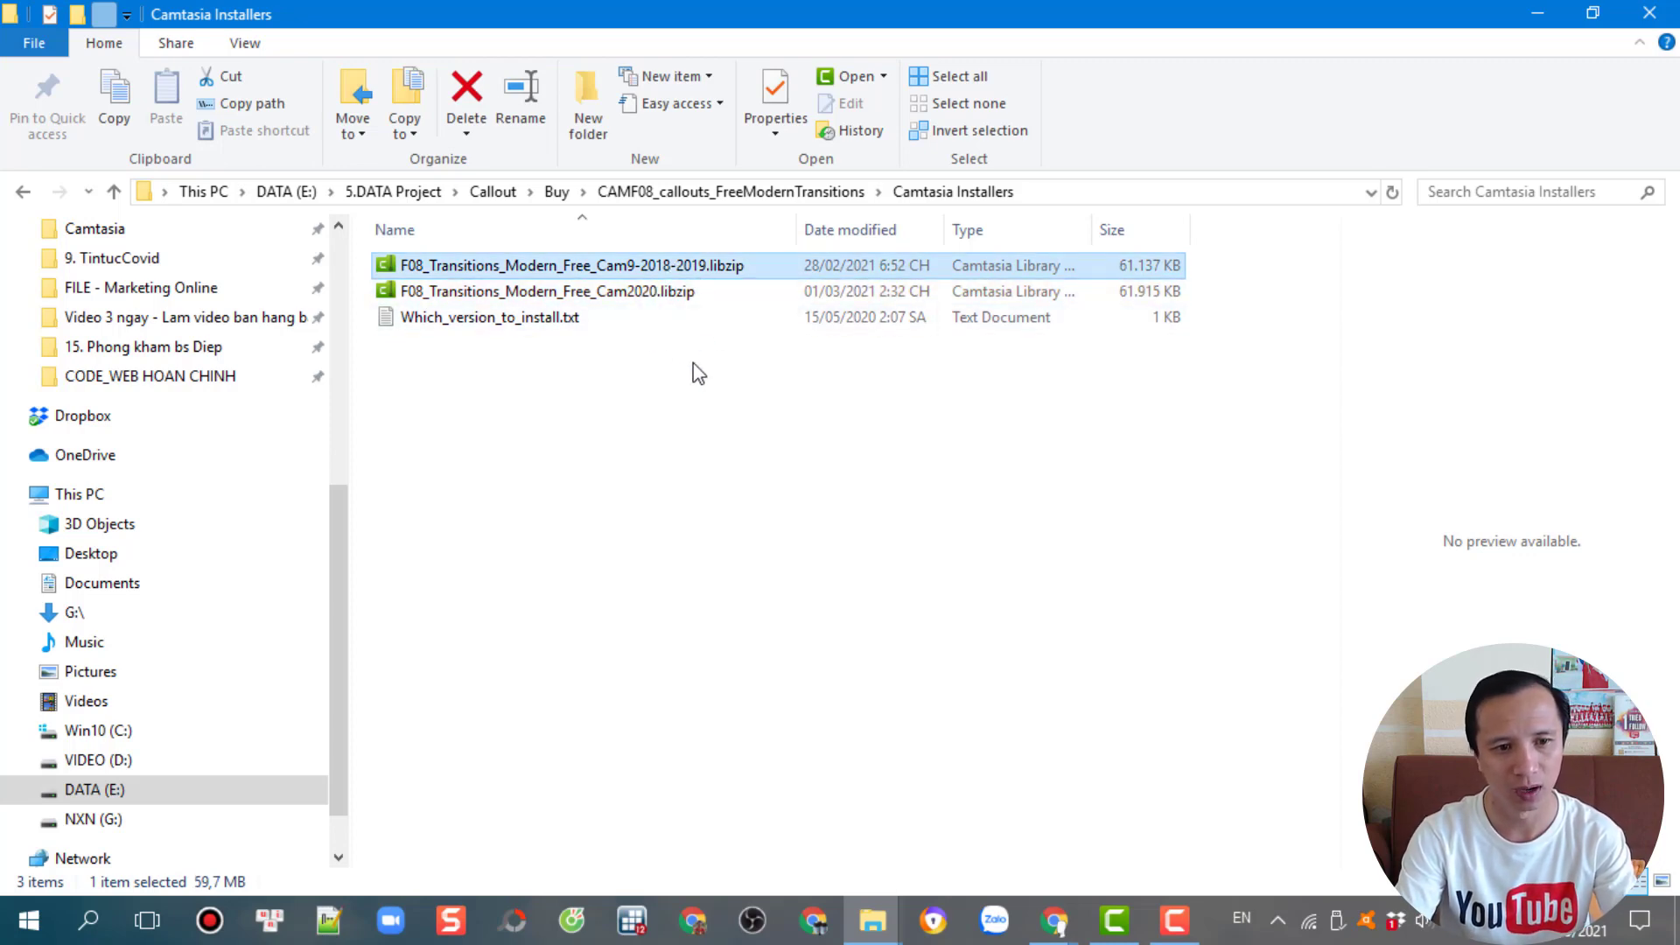
click(684, 291)
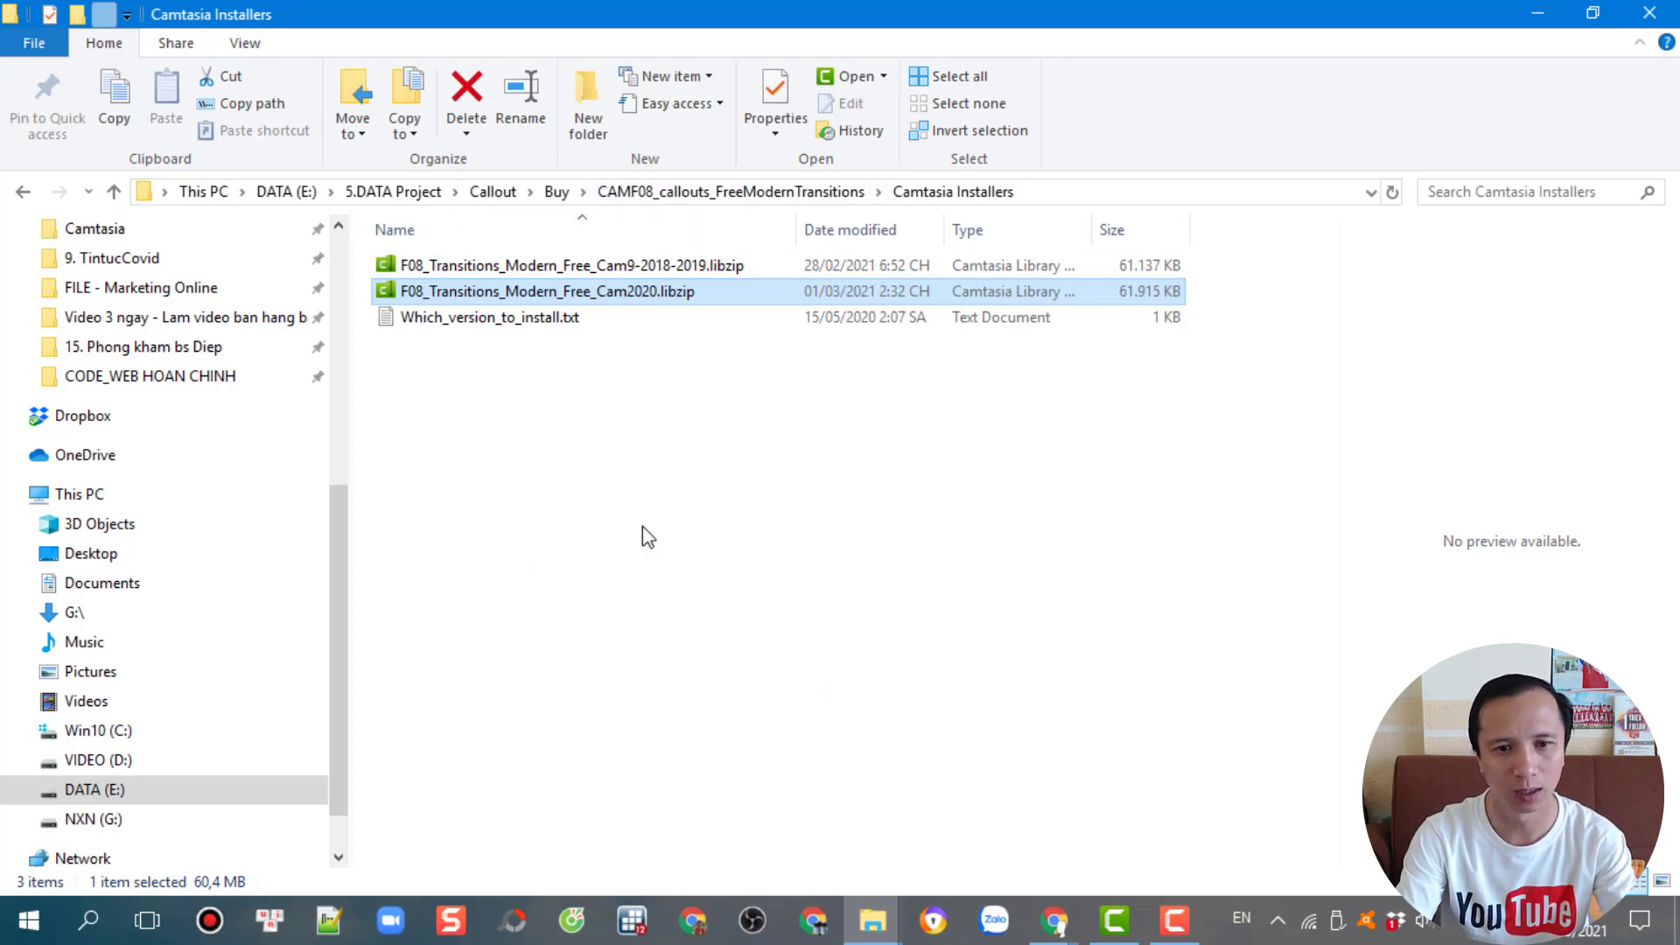
click(648, 271)
click(649, 297)
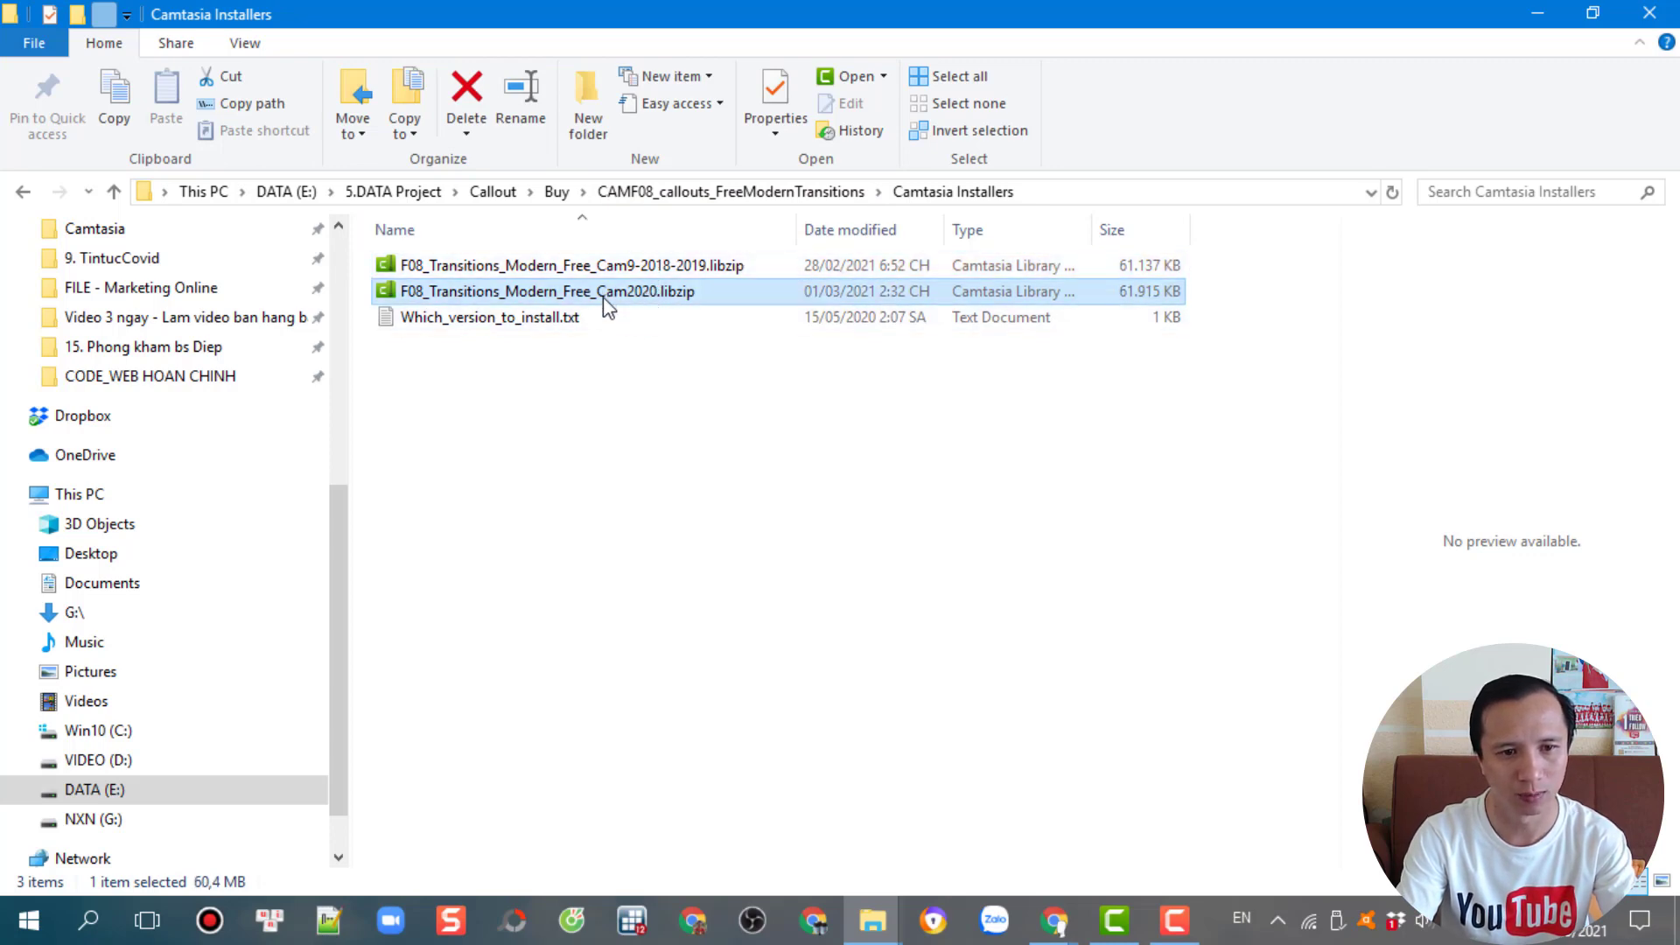
double_click(651, 292)
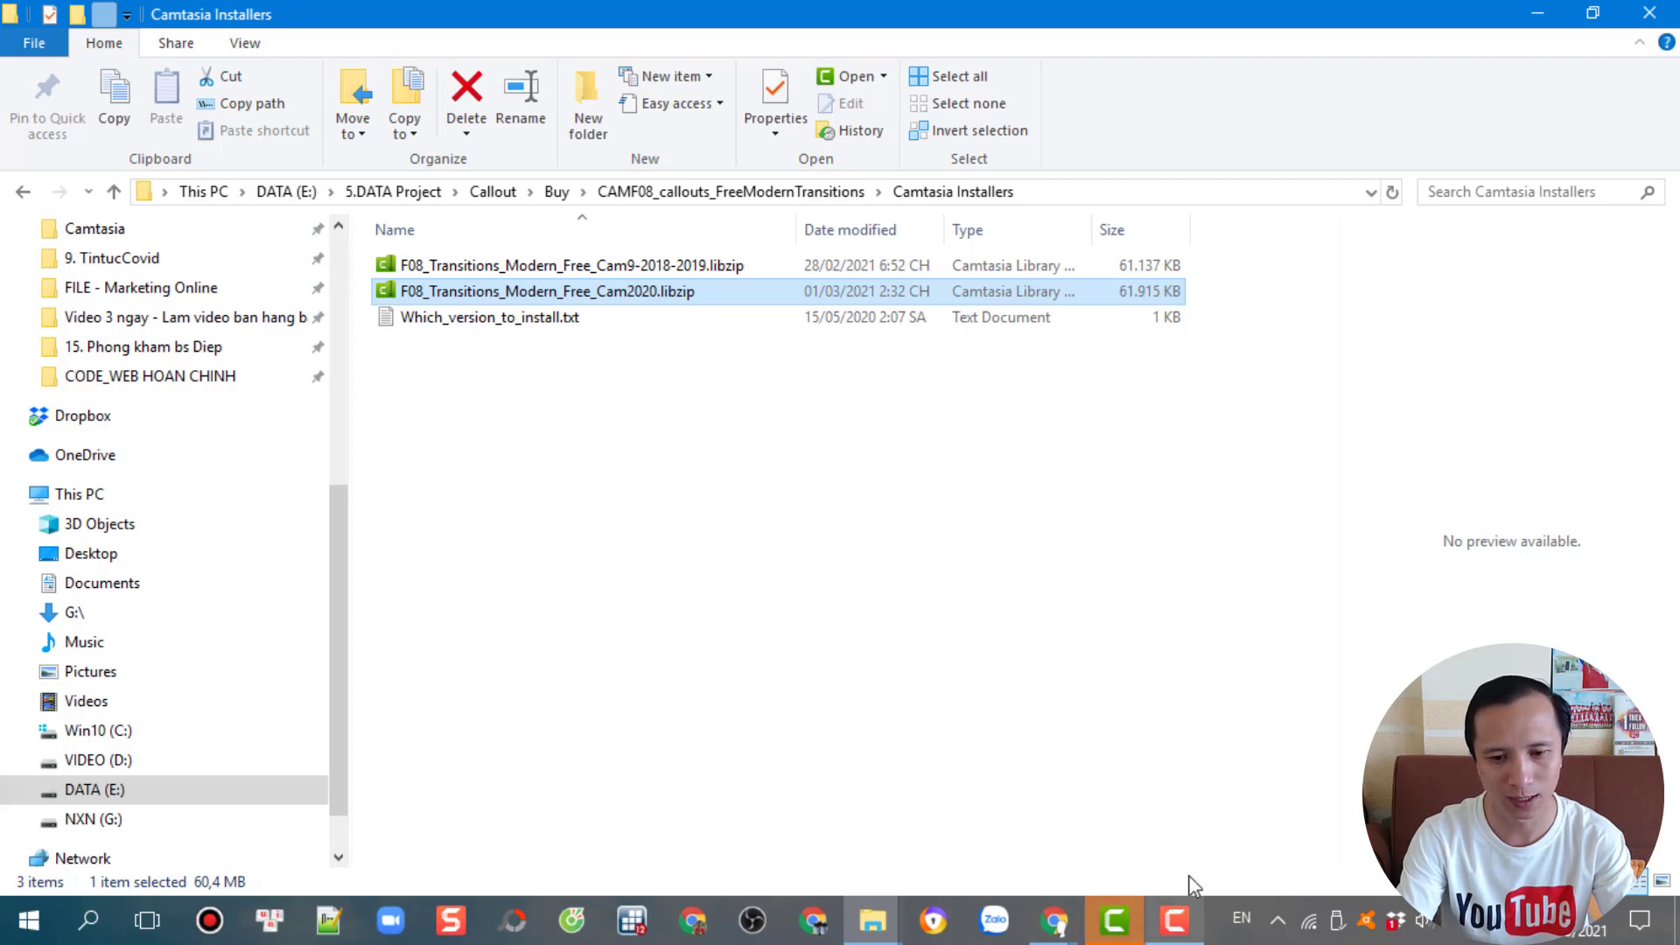
Switch to Camtasia and import the transitions package with the Create New Library option
click(1114, 919)
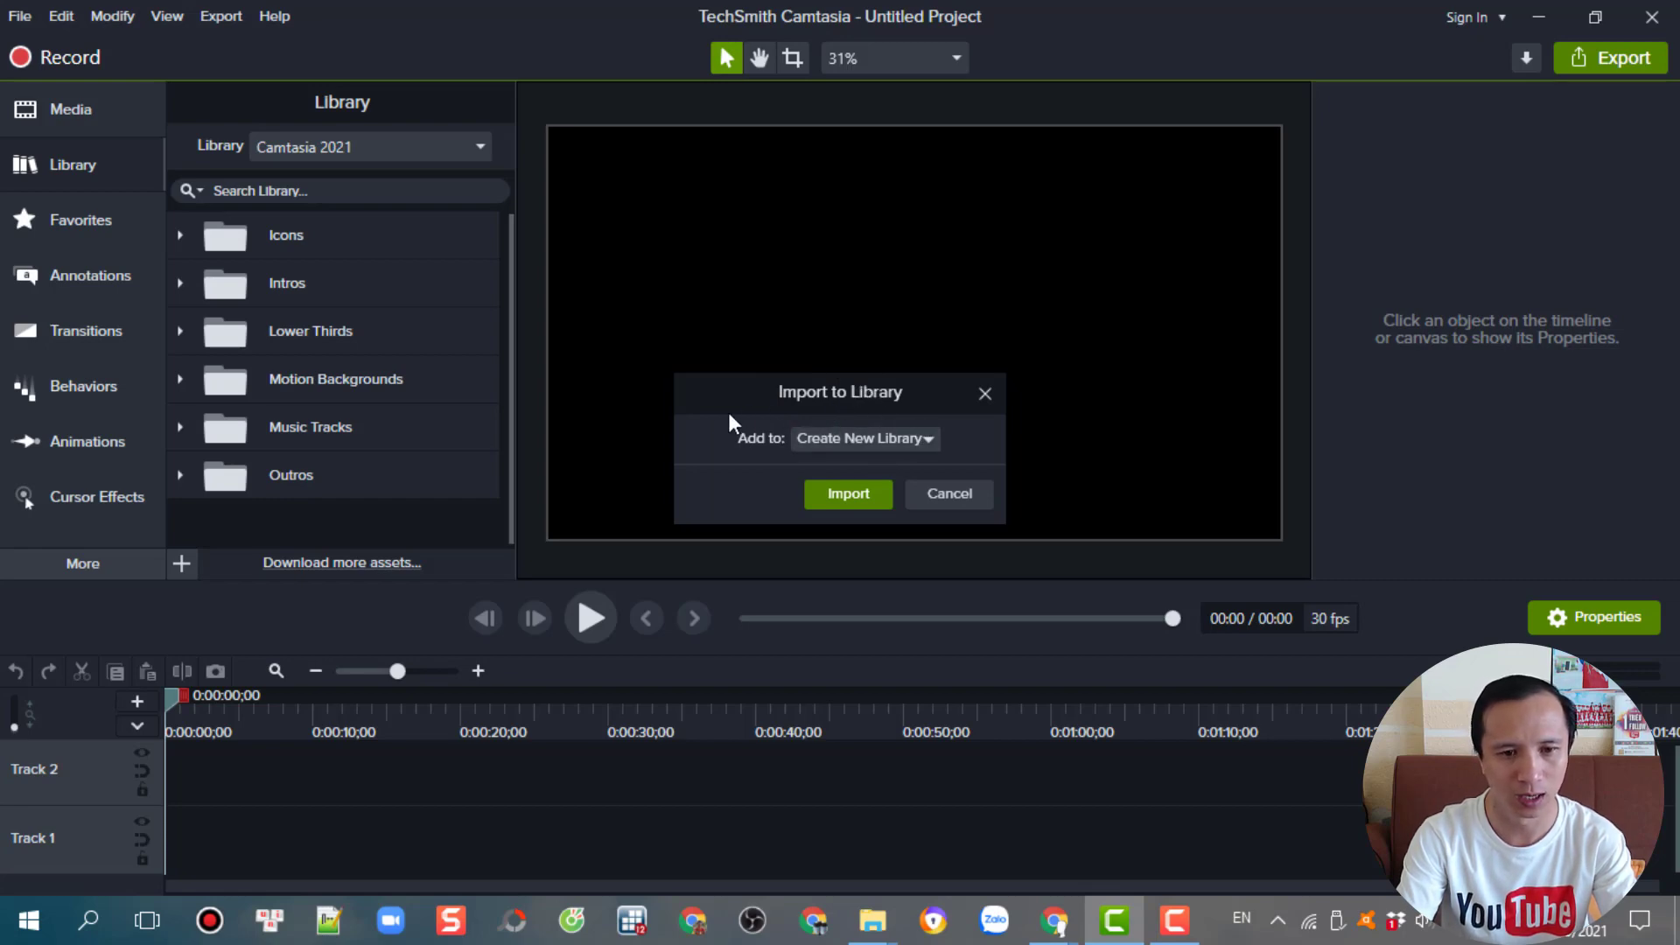
click(931, 441)
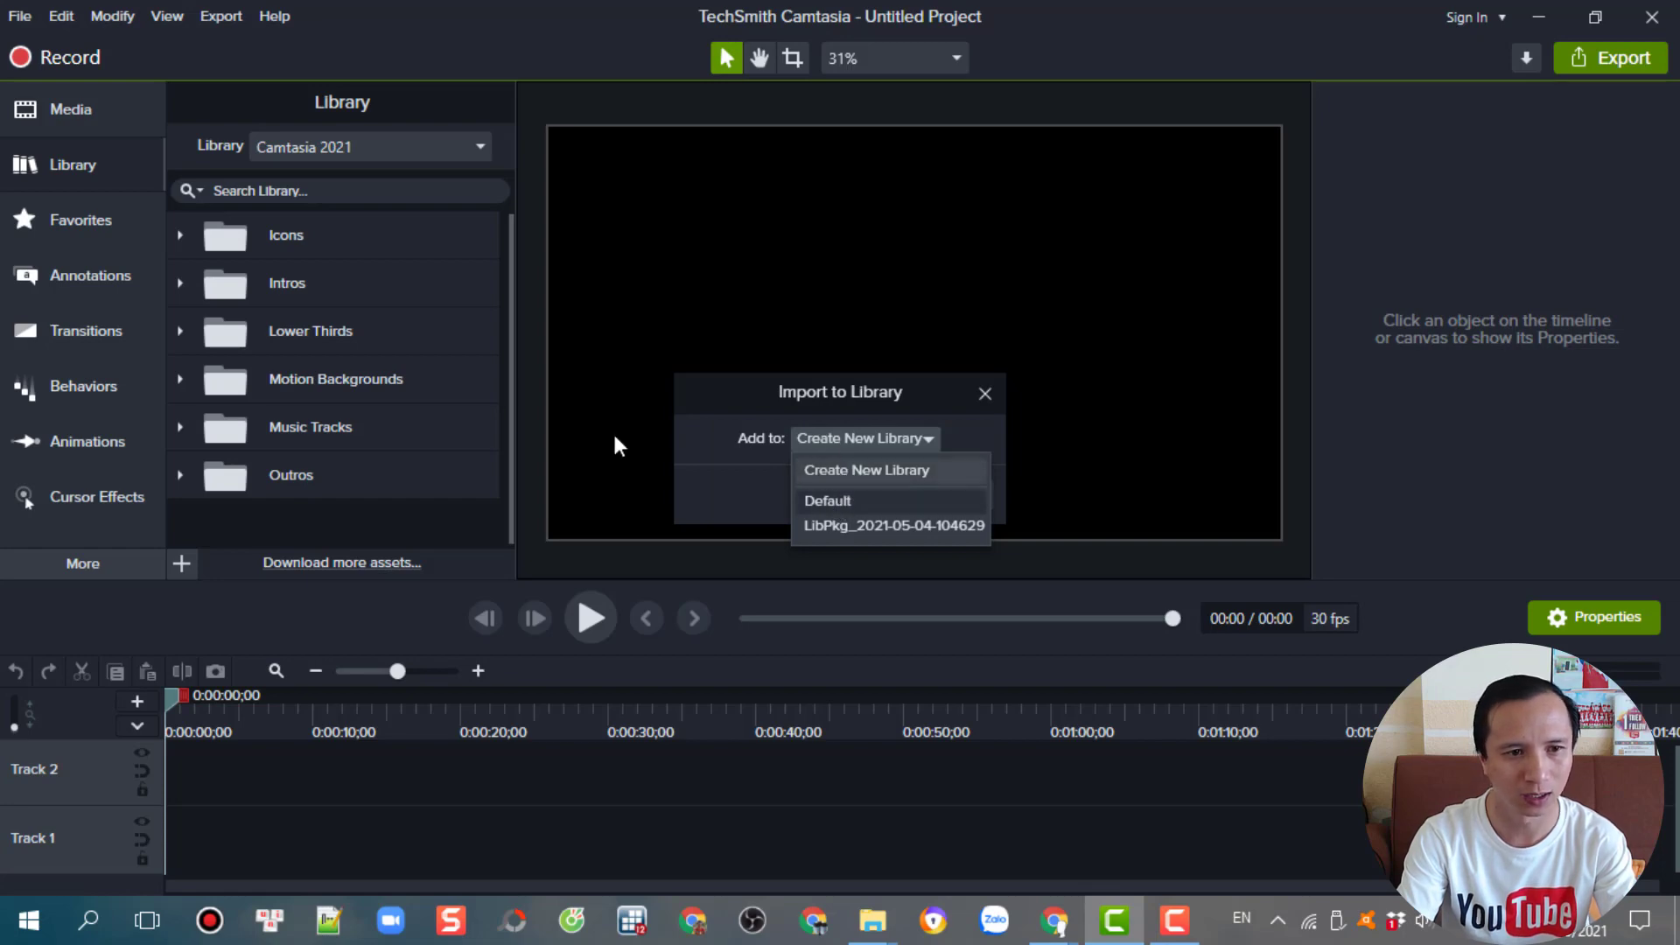
click(751, 481)
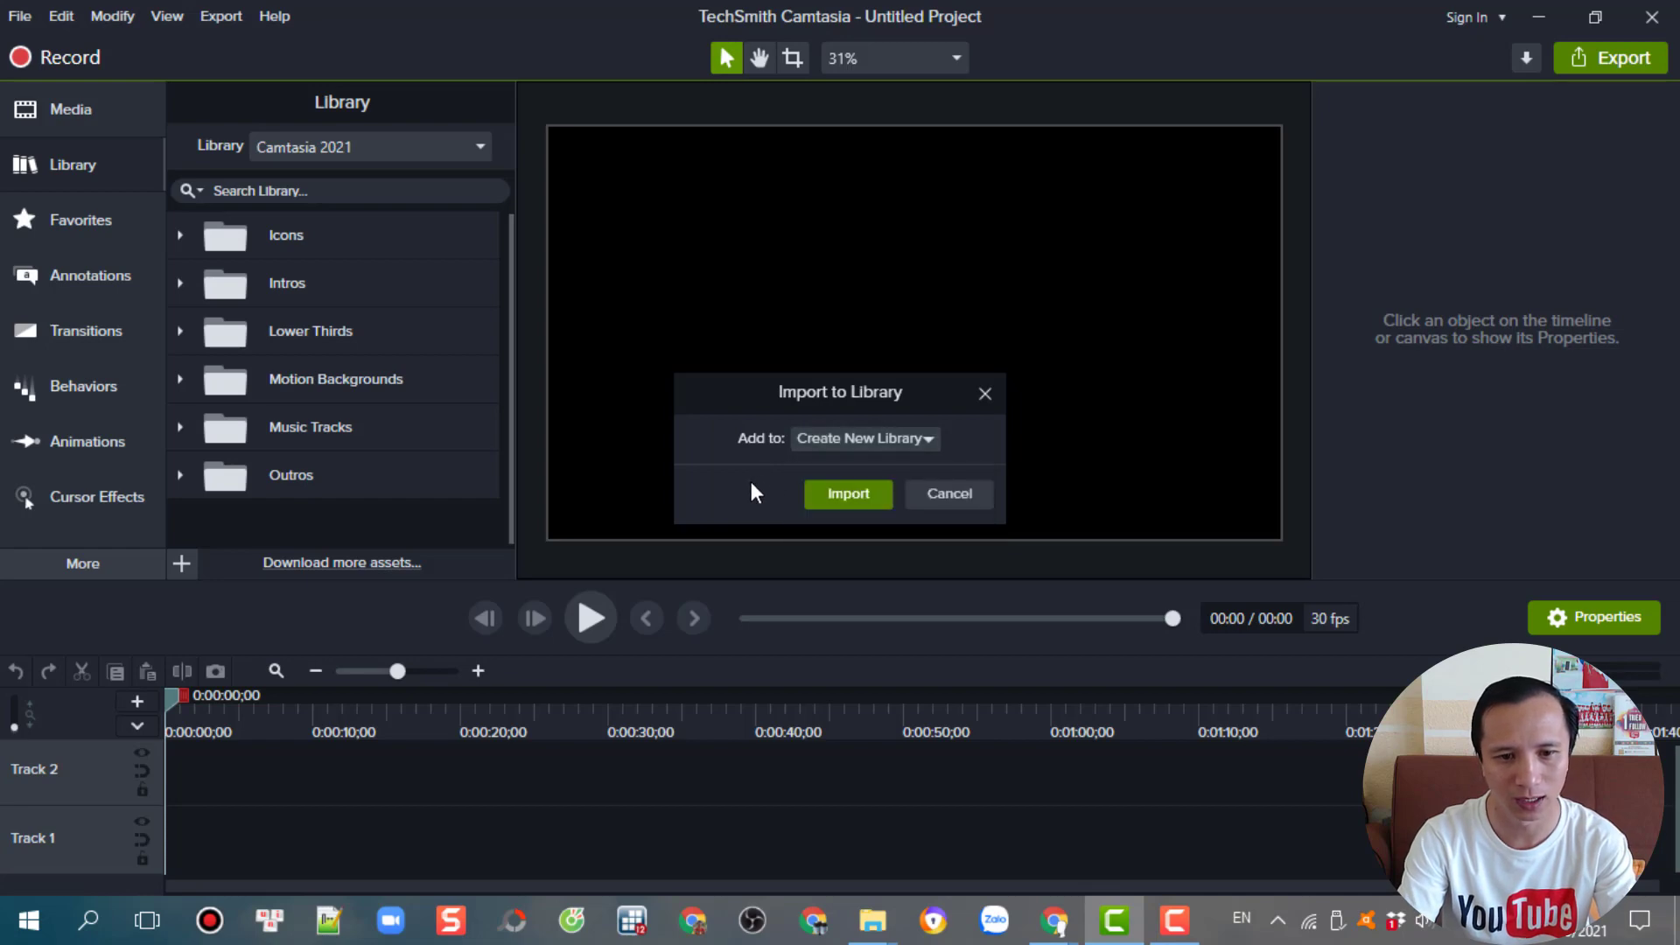
click(878, 440)
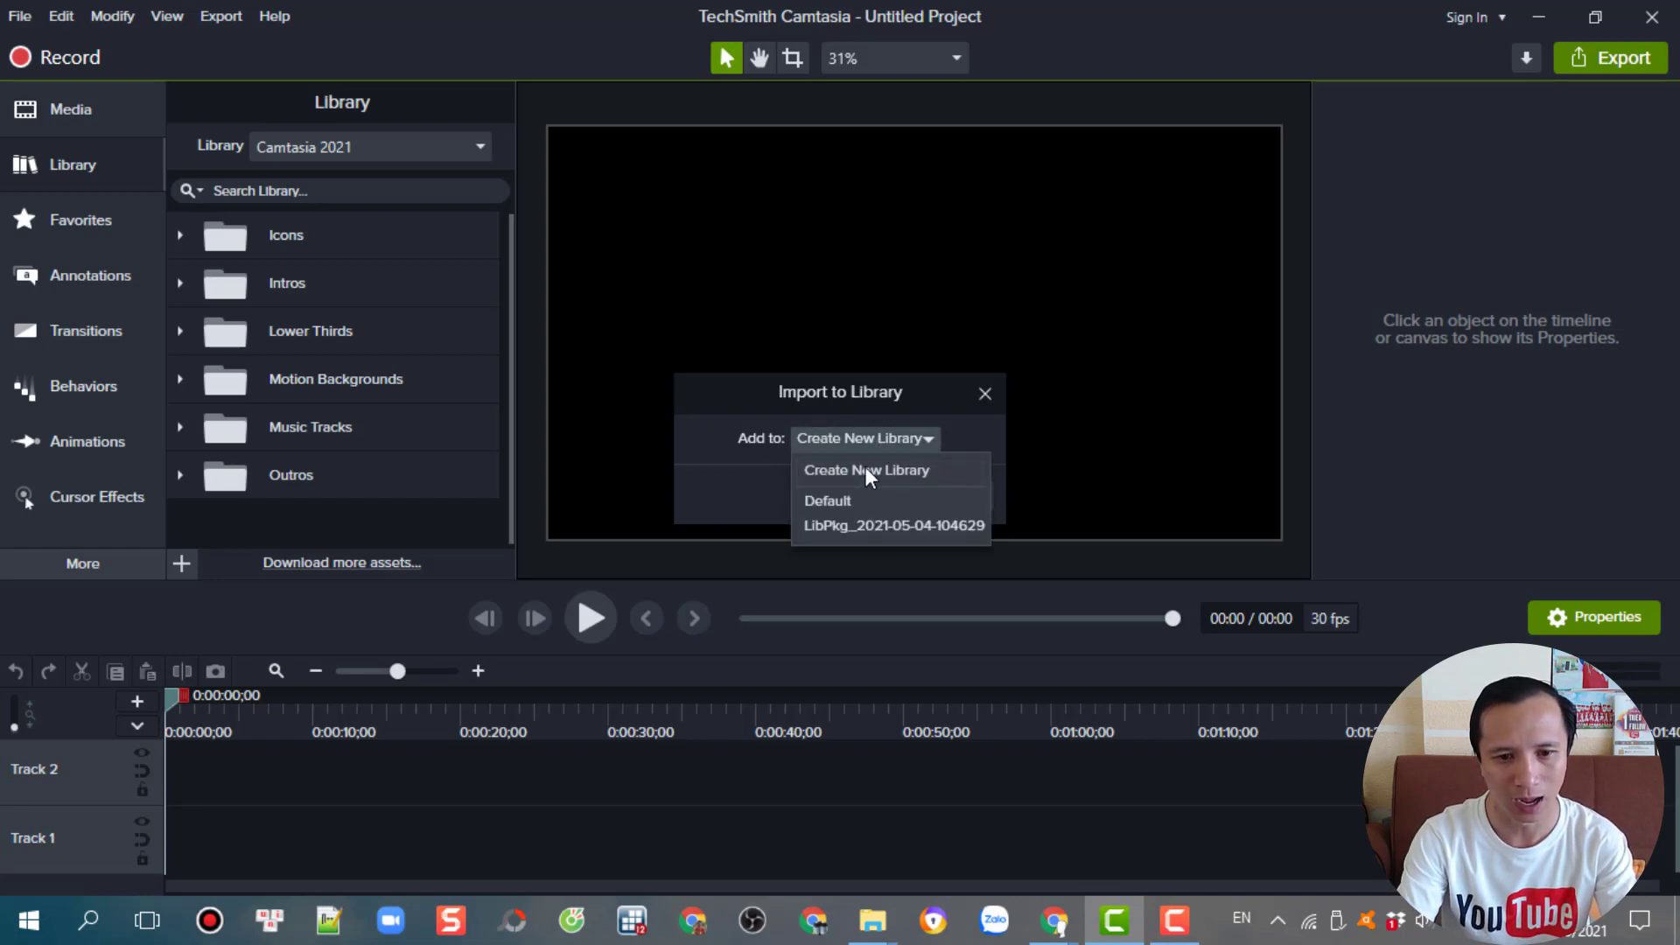
click(866, 469)
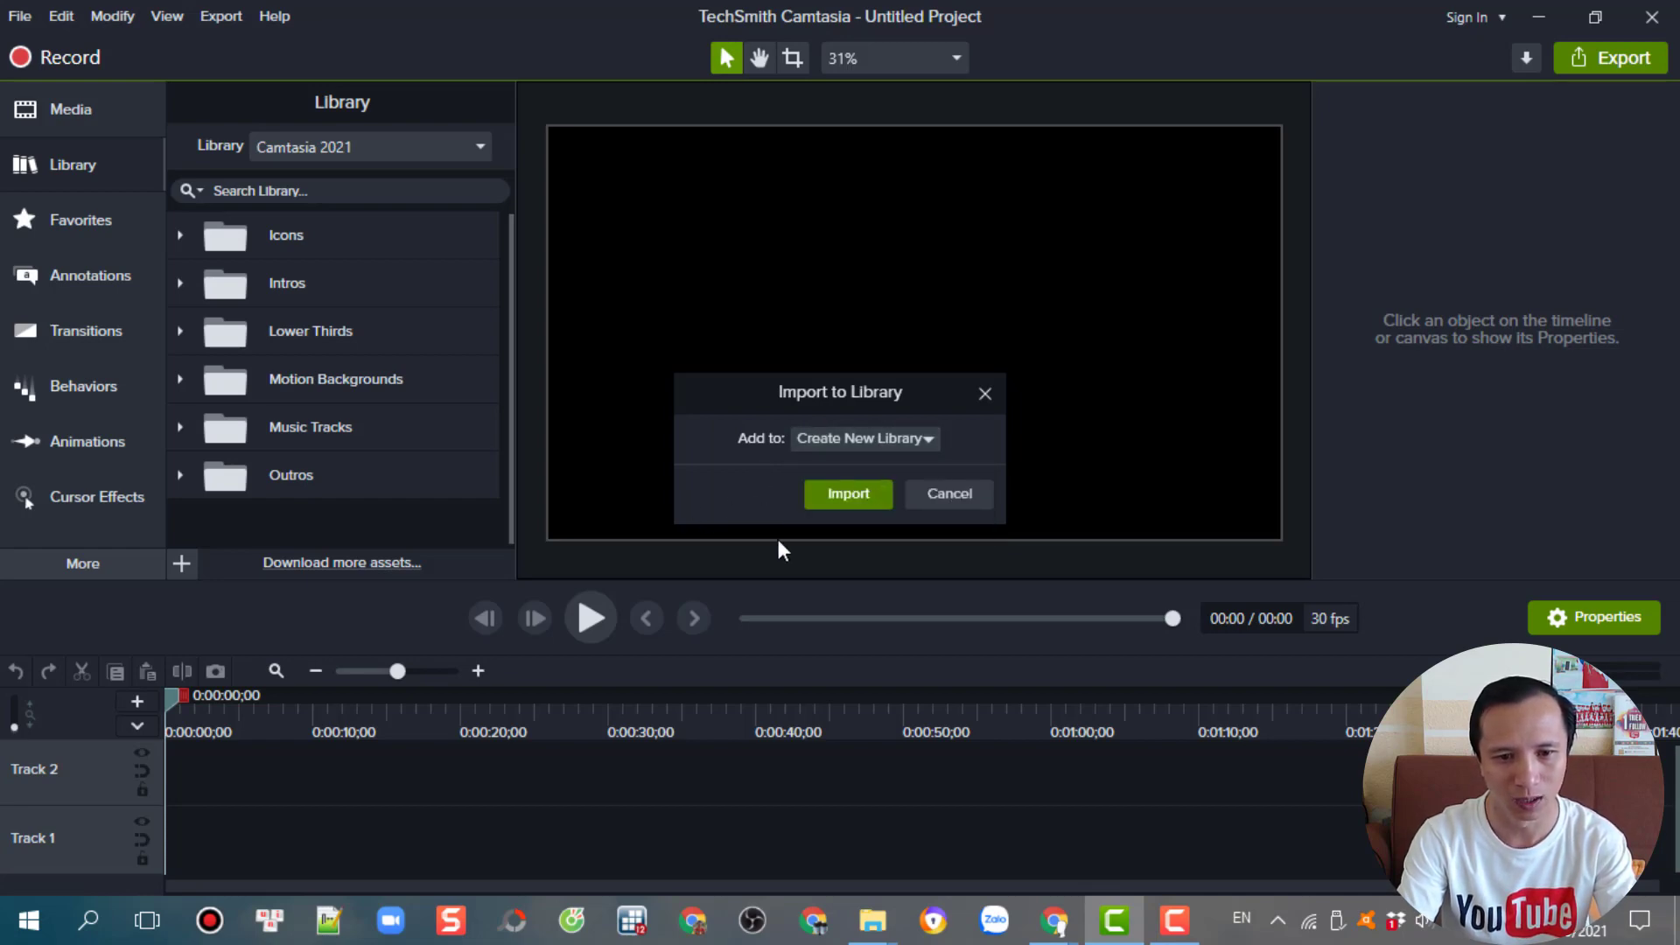
click(852, 495)
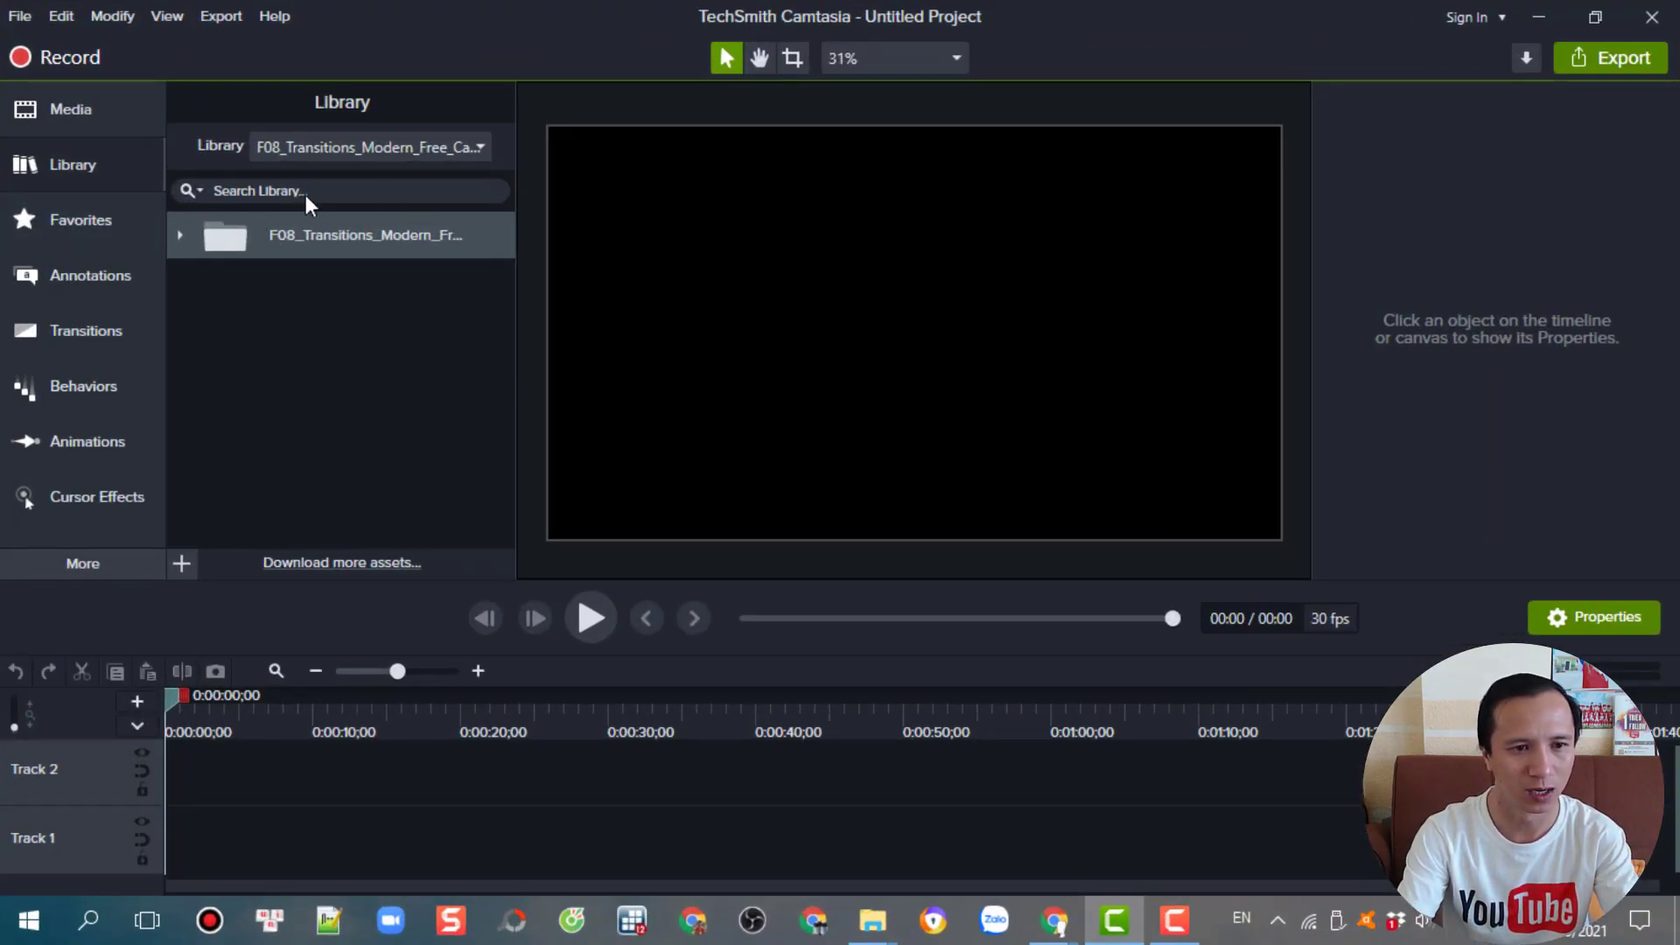
Check the list of user libraries, then expand the imported F08 transitions folder and look through its assets
click(448, 147)
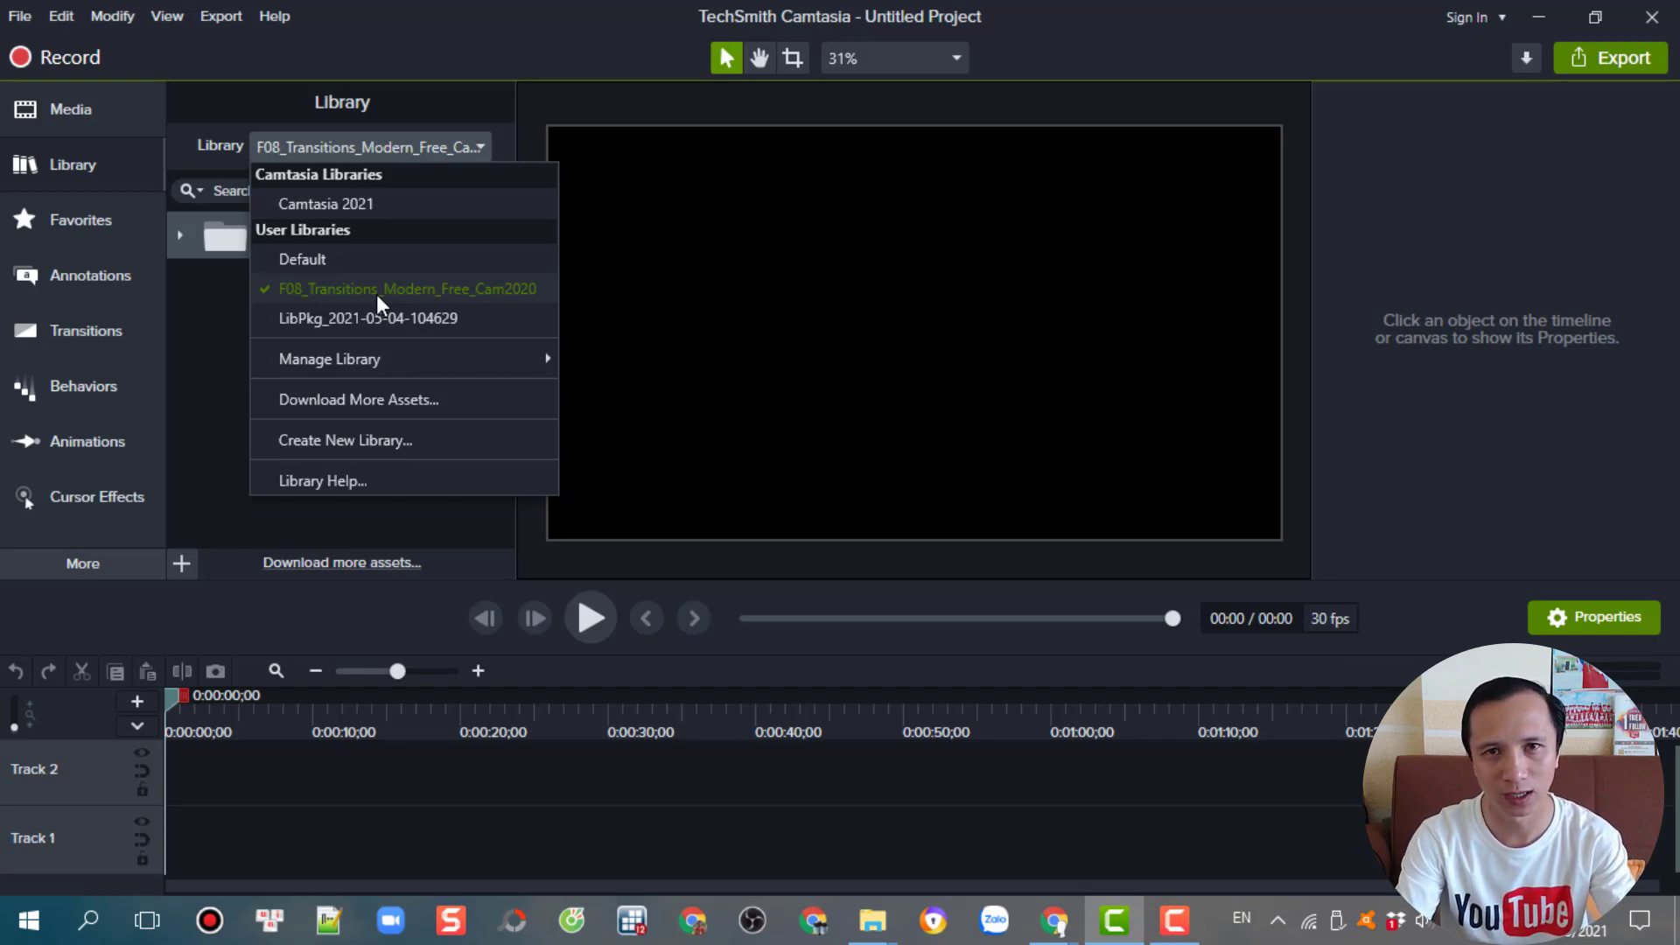
click(225, 339)
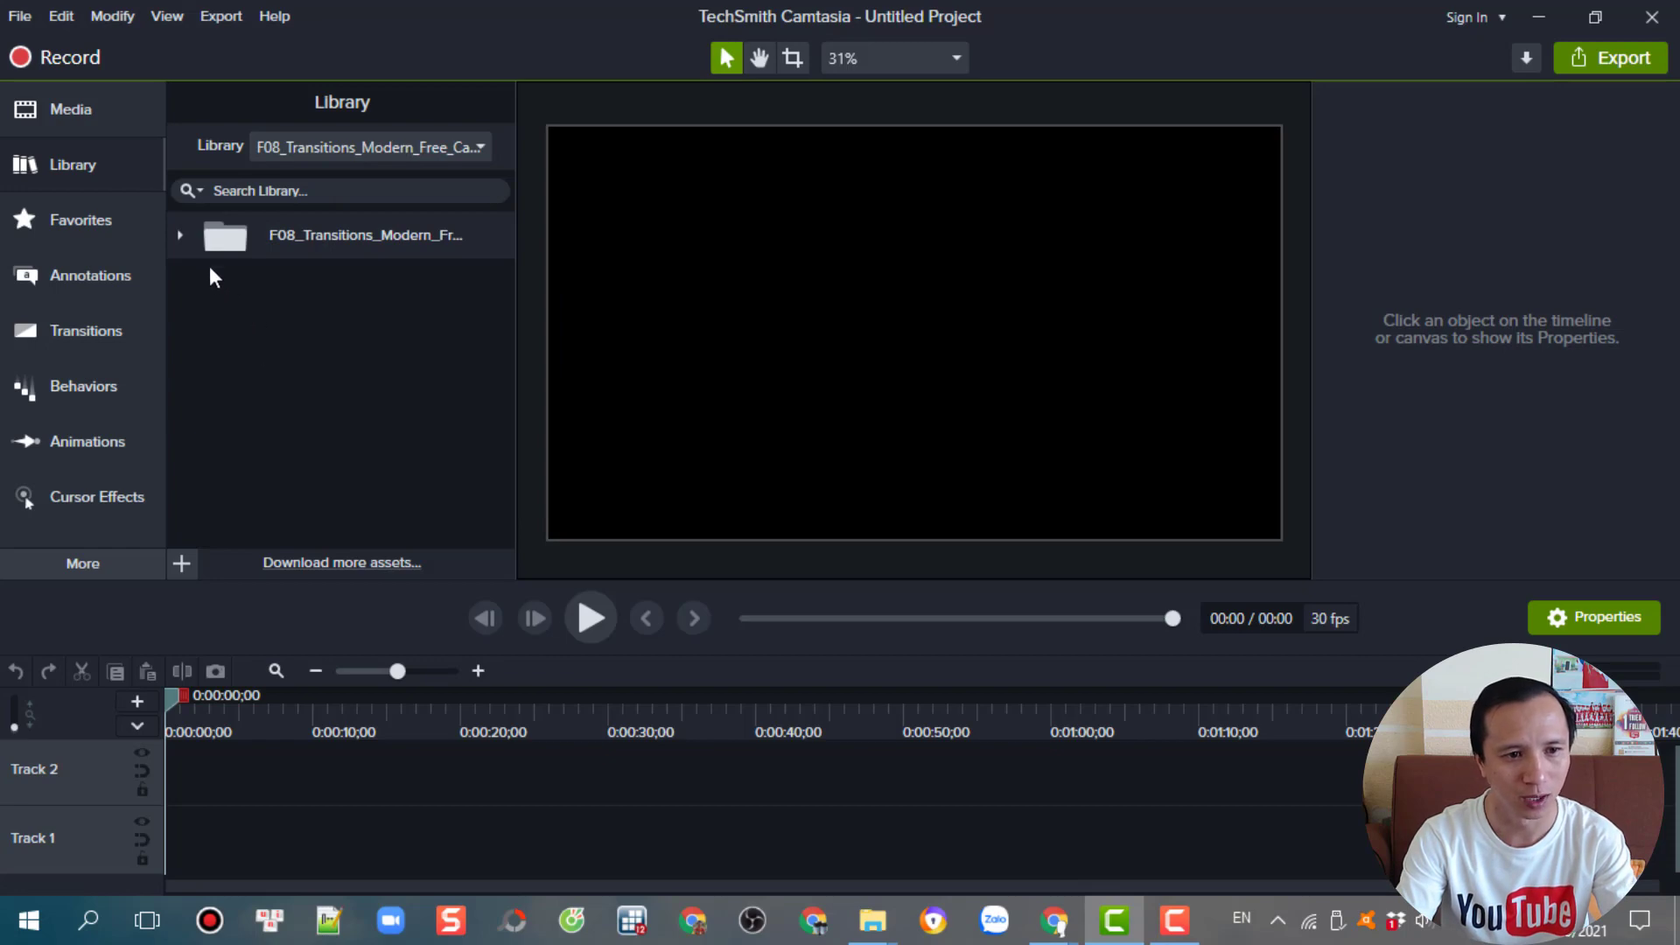
click(179, 236)
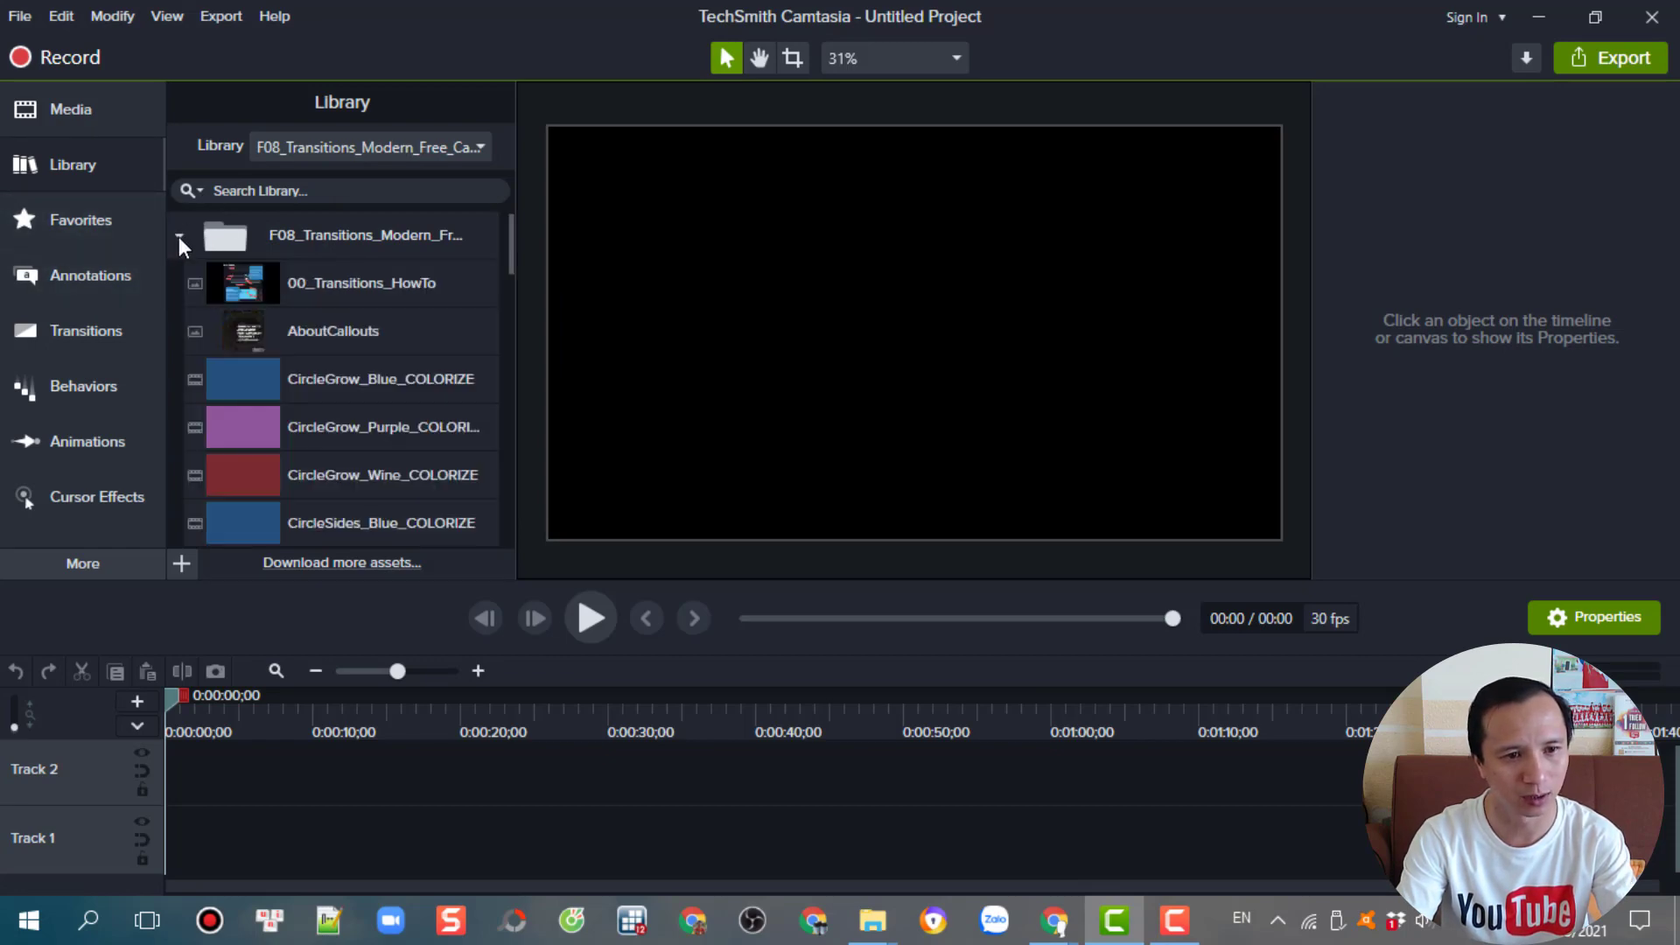
drag(510, 255, 523, 539)
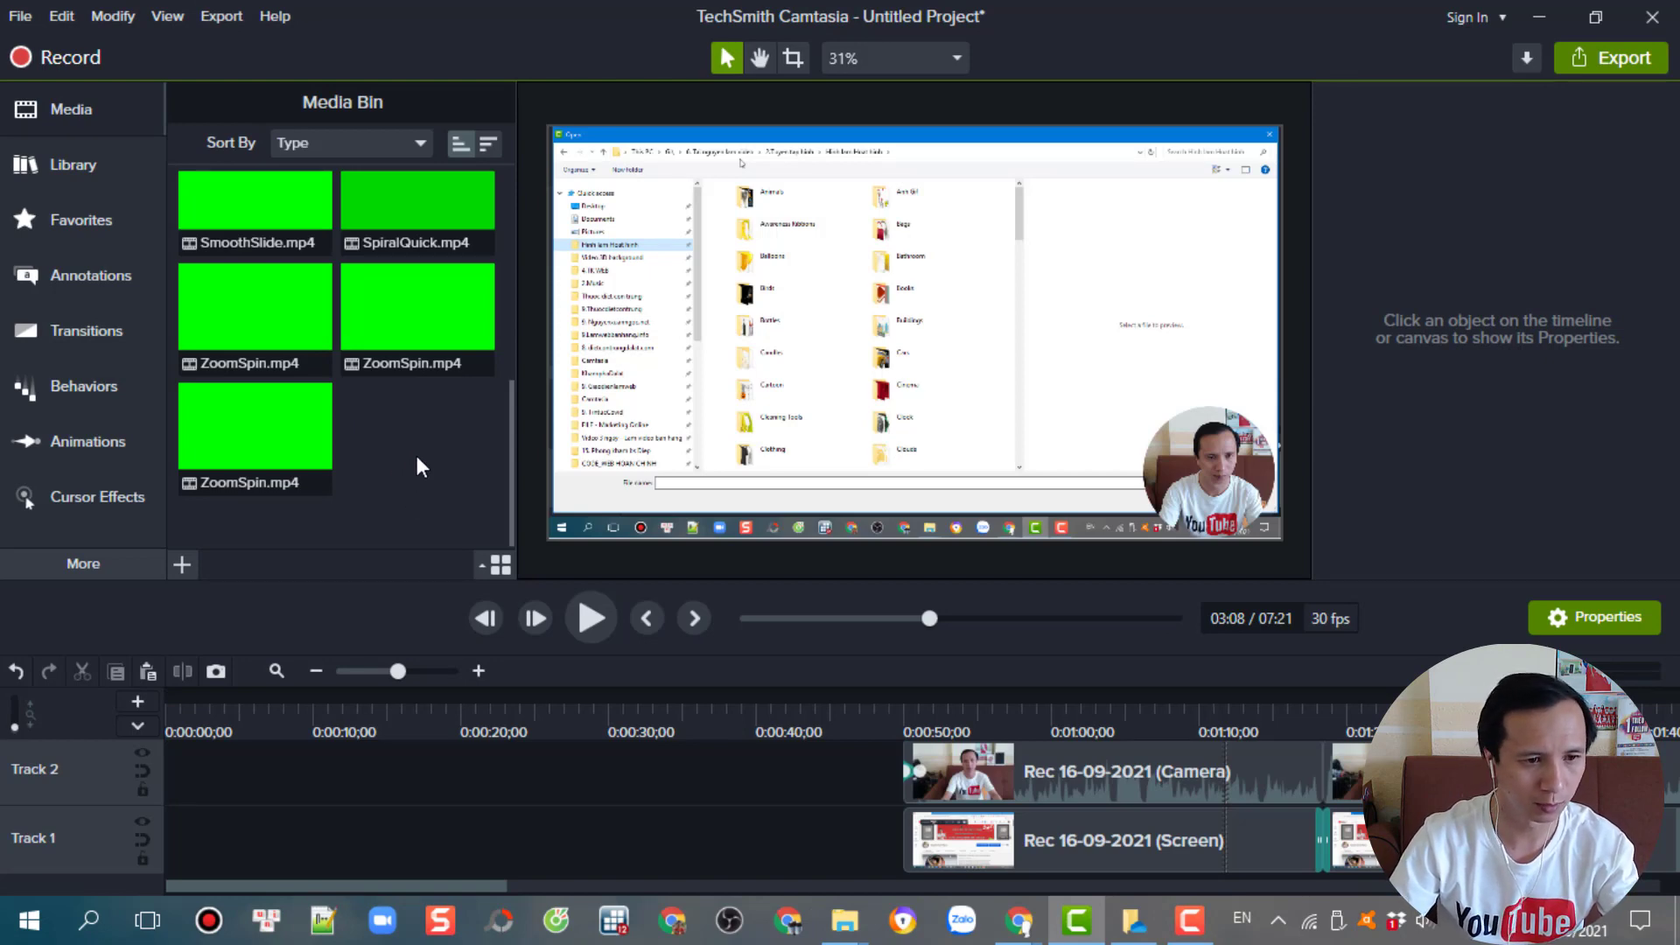
Import all images from the Hot girl > Phan 2 folder into the Media Bin
click(182, 567)
click(212, 487)
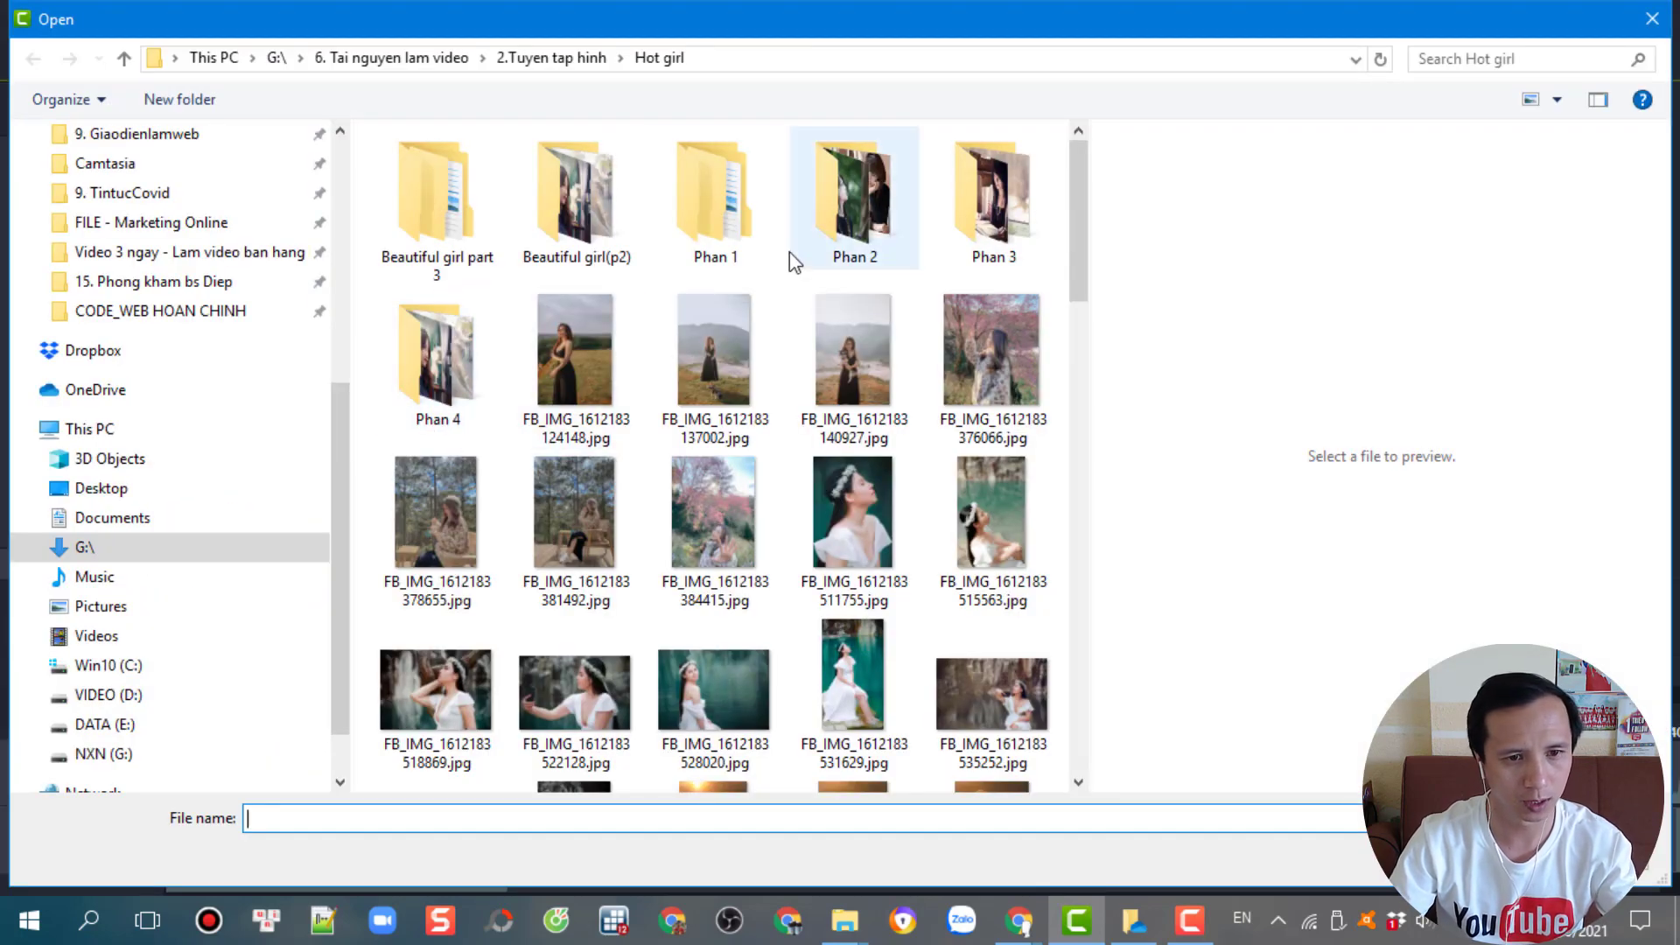
double_click(866, 219)
click(431, 212)
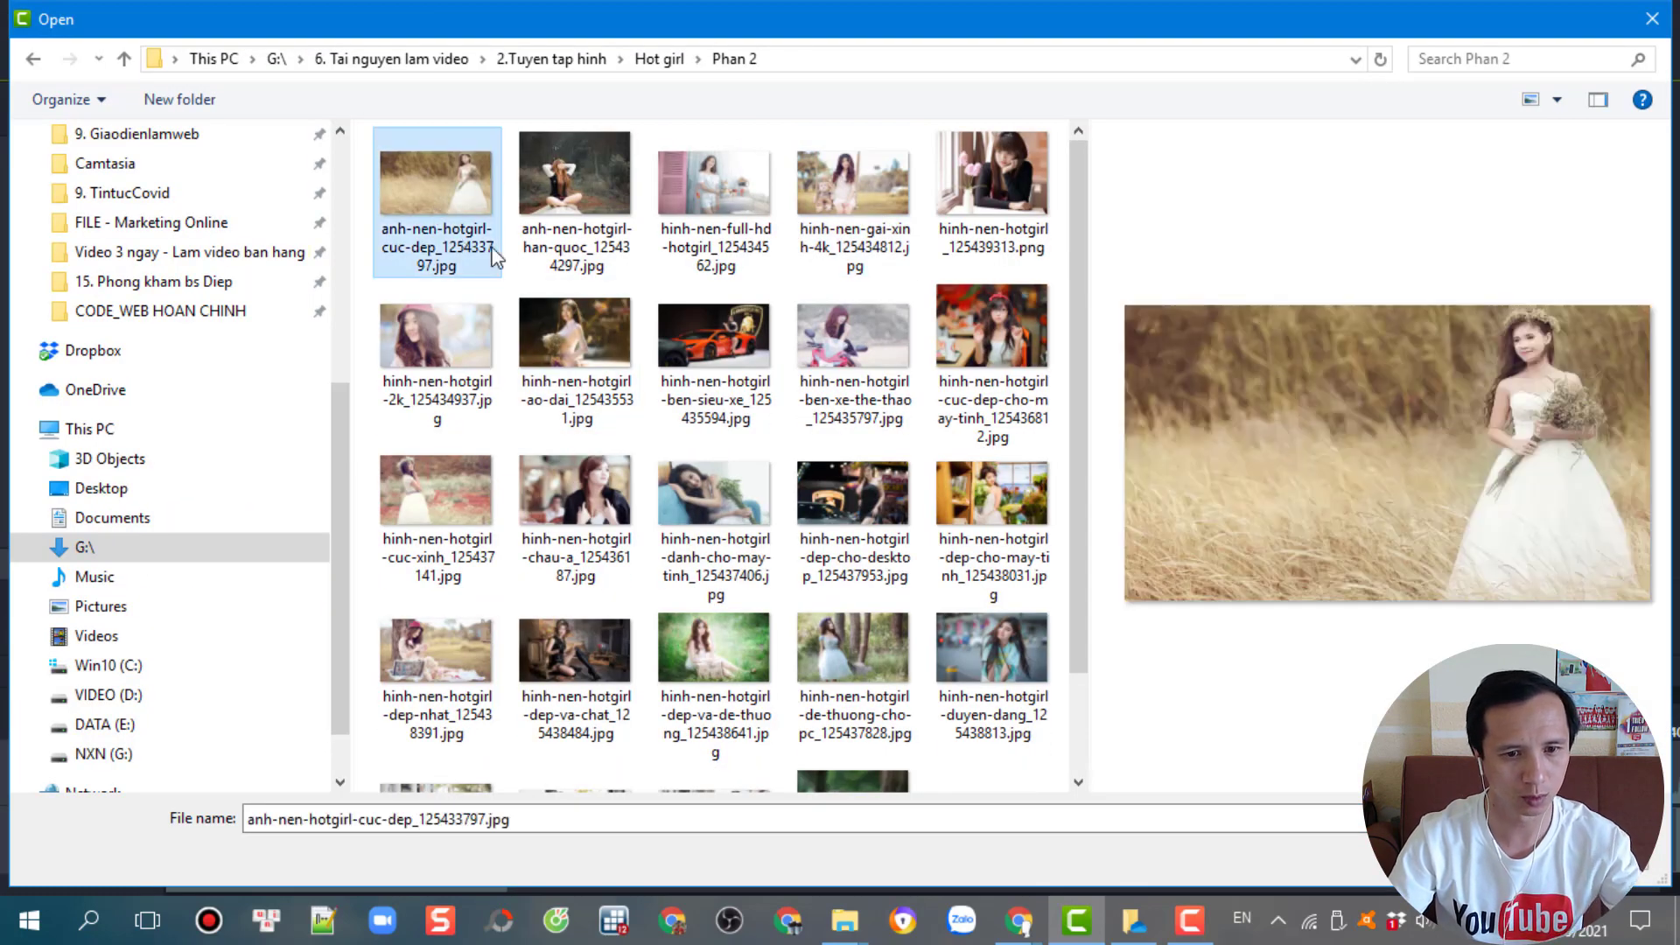
scroll(1085, 588, down, 3)
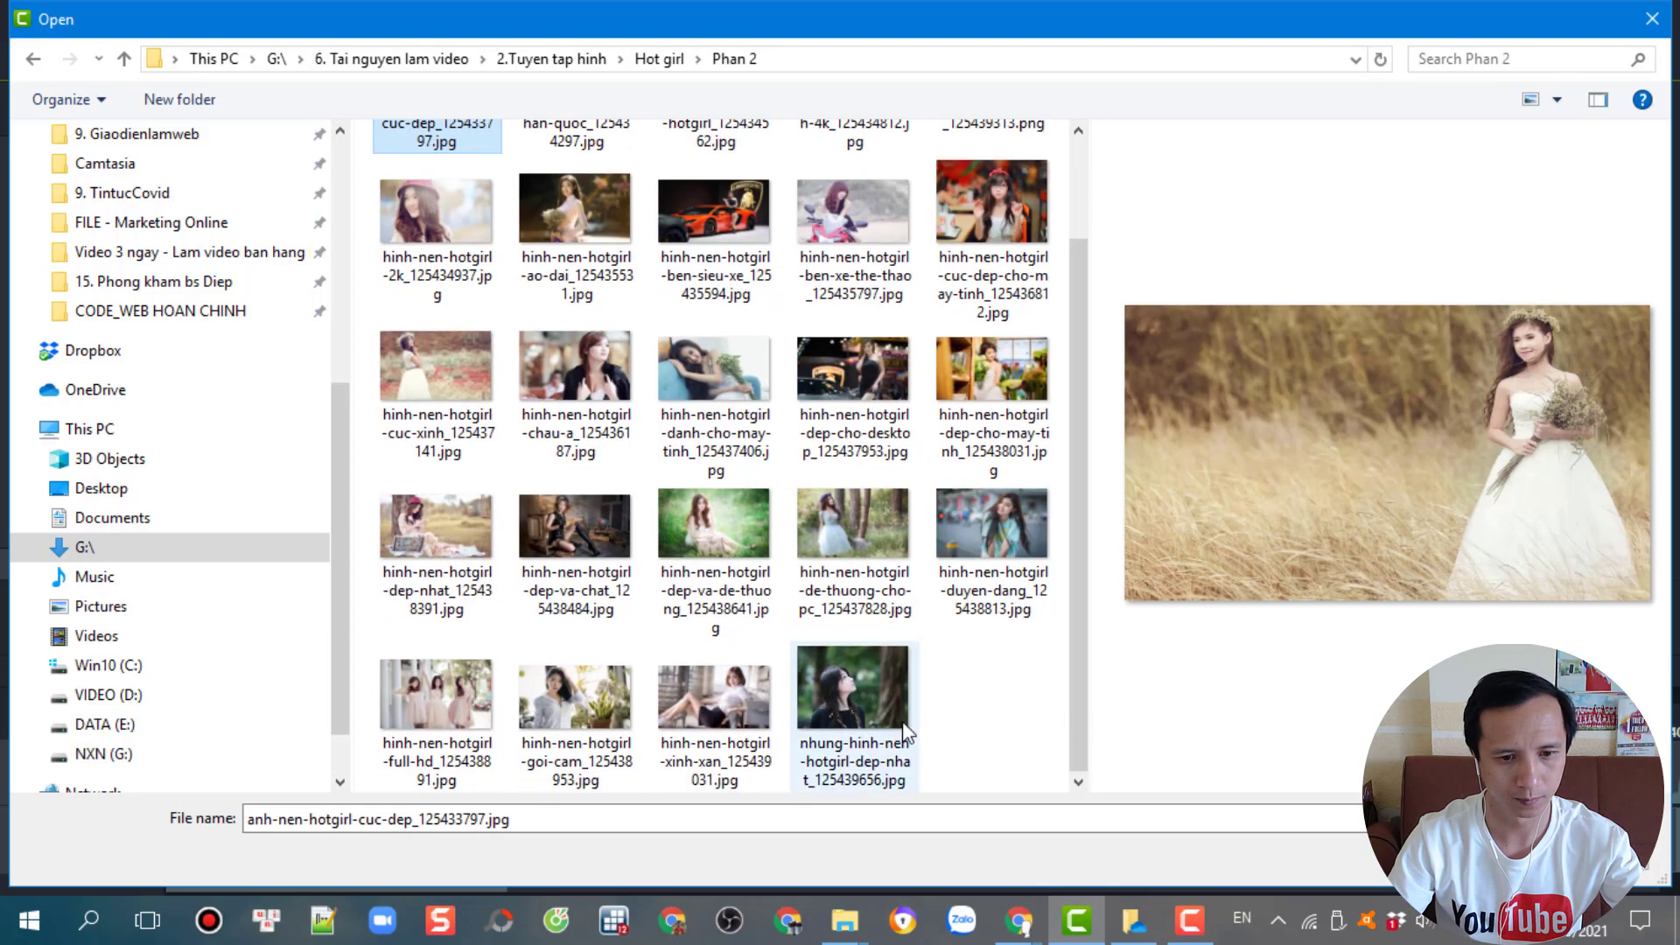
shift+click(901, 721)
key(Return)
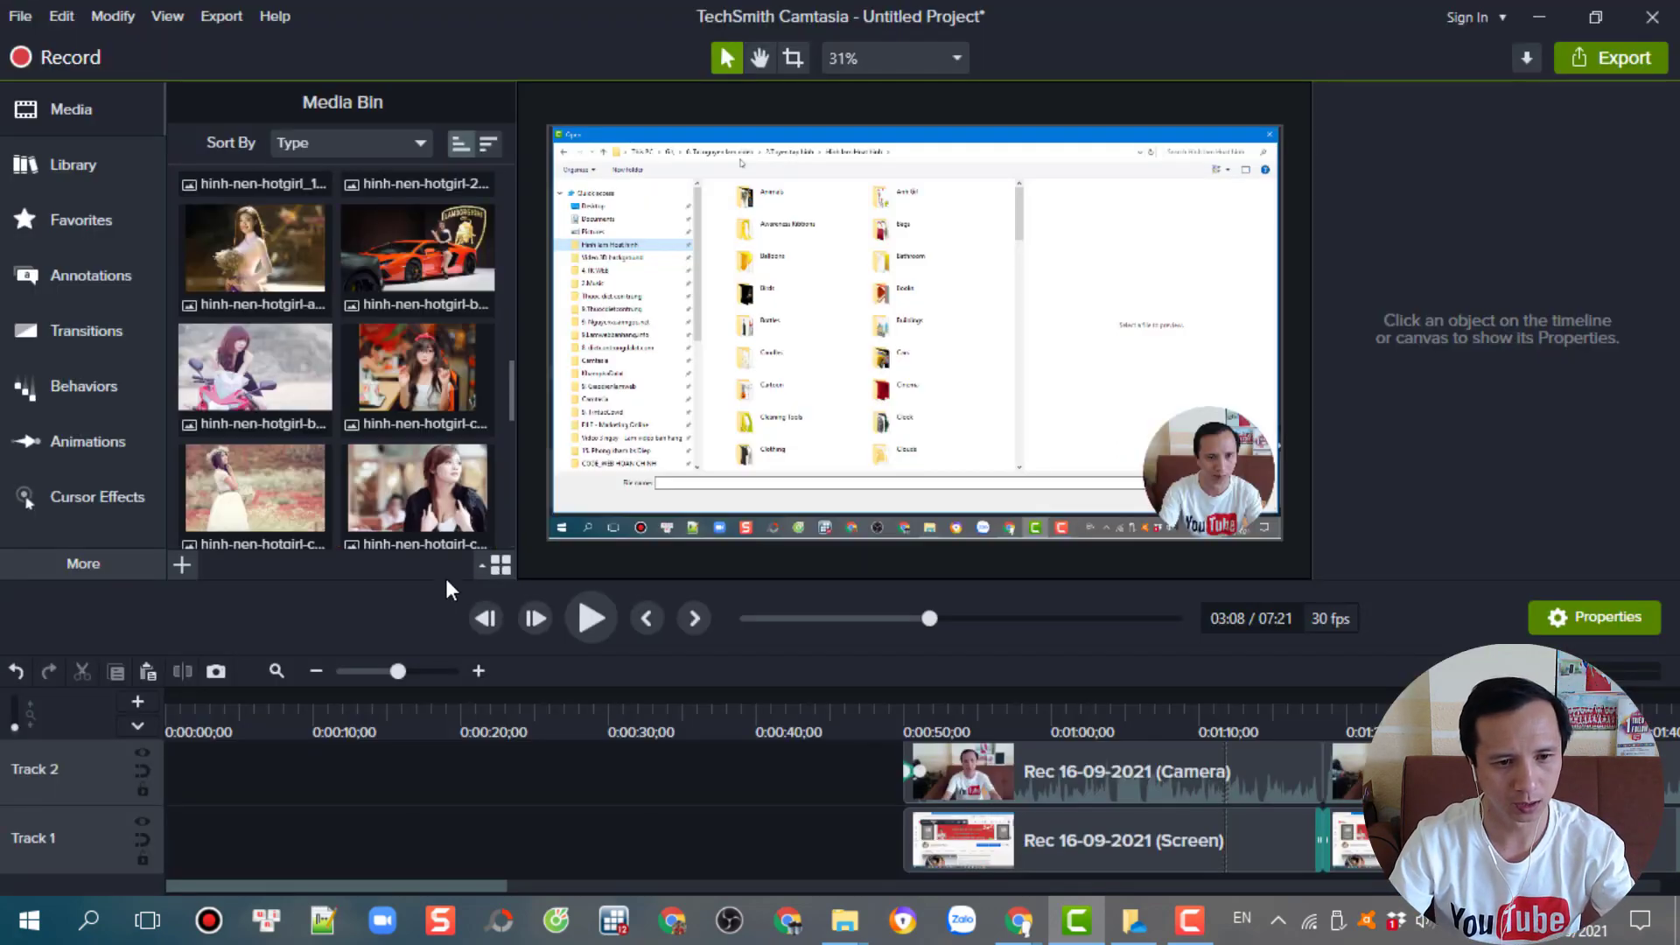
Select all the imported images in the Media Bin and add them to the timeline at the playhead
click(313, 670)
click(308, 670)
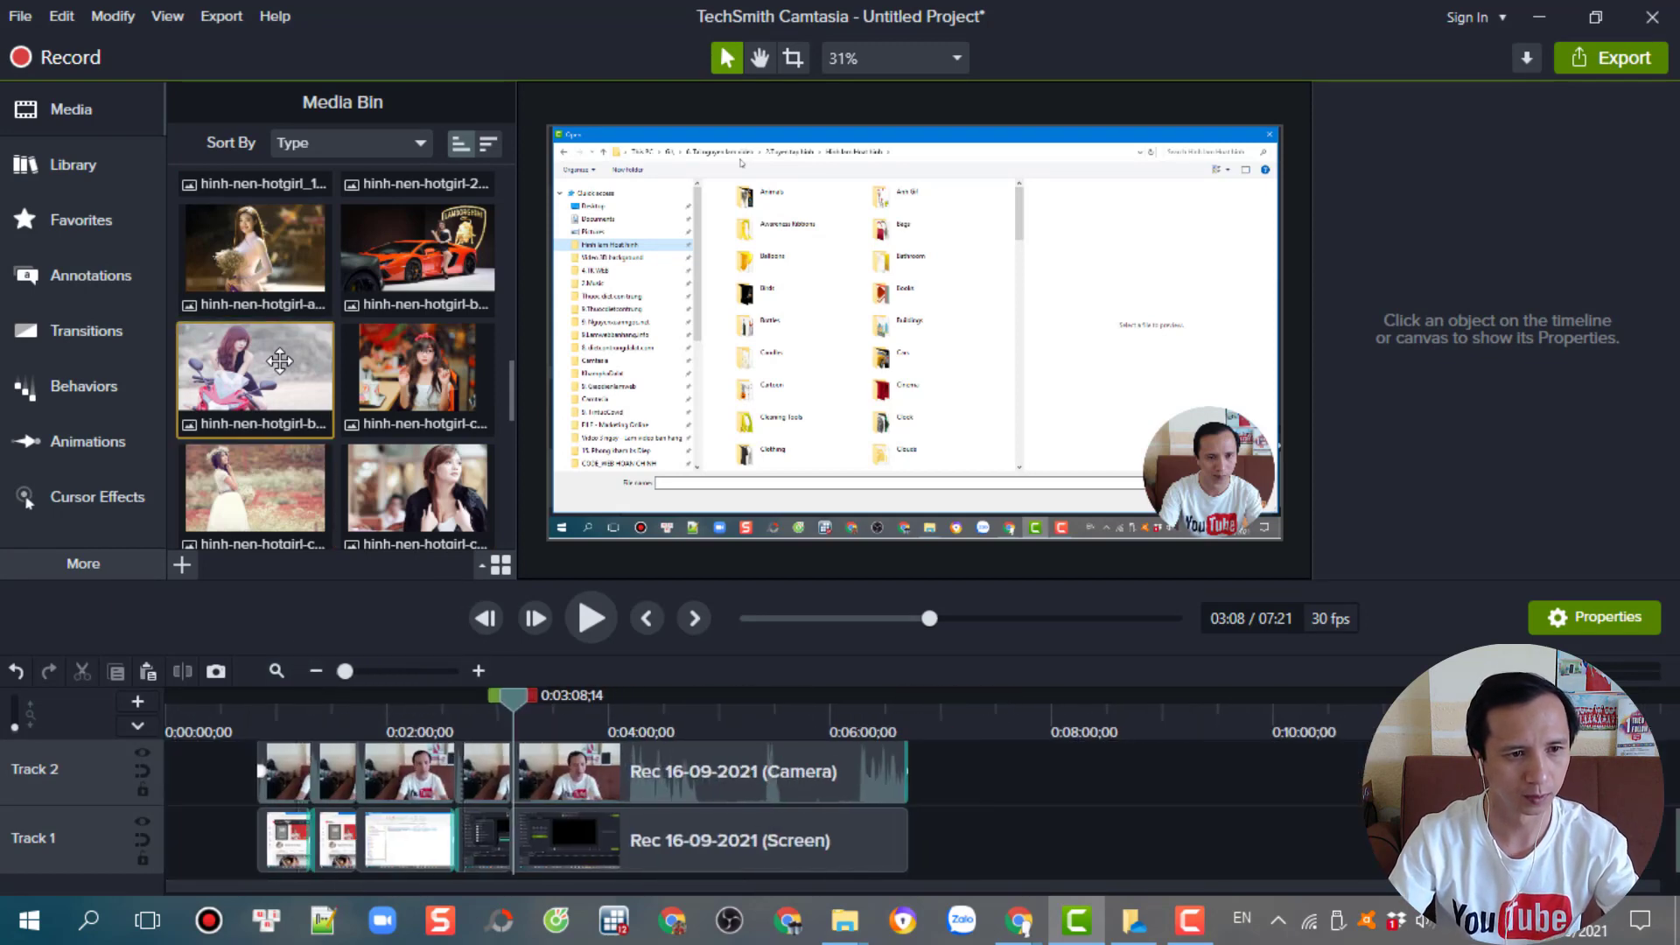
scroll(302, 394, up, 5)
scroll(308, 381, down, 3)
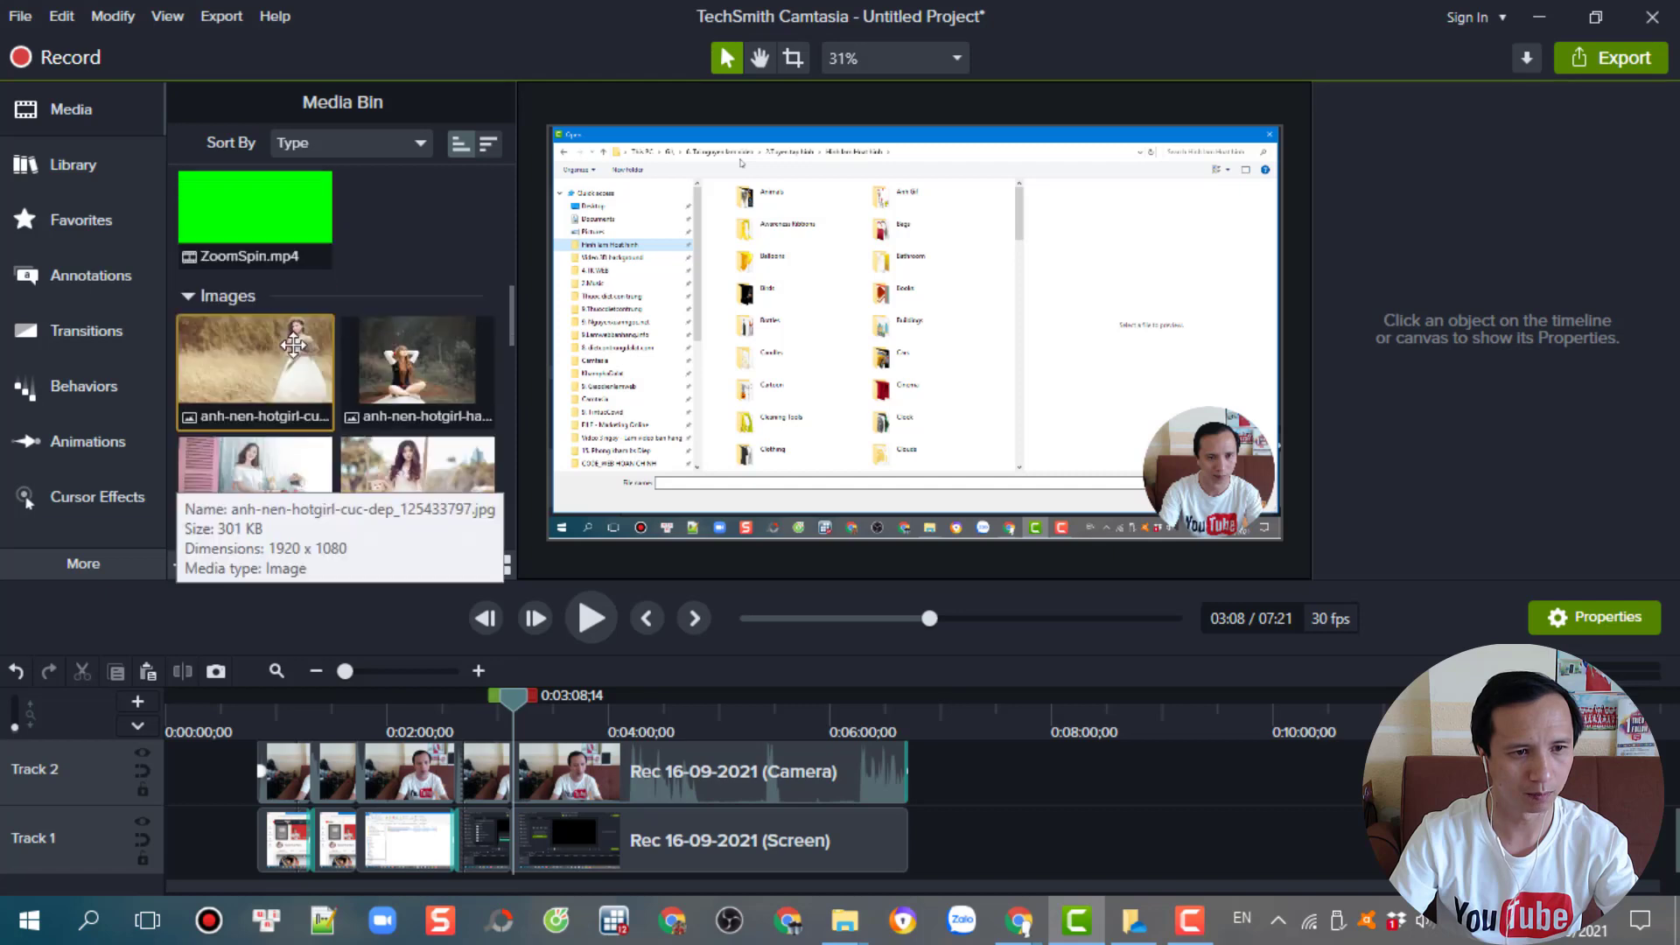
drag(289, 363, 395, 378)
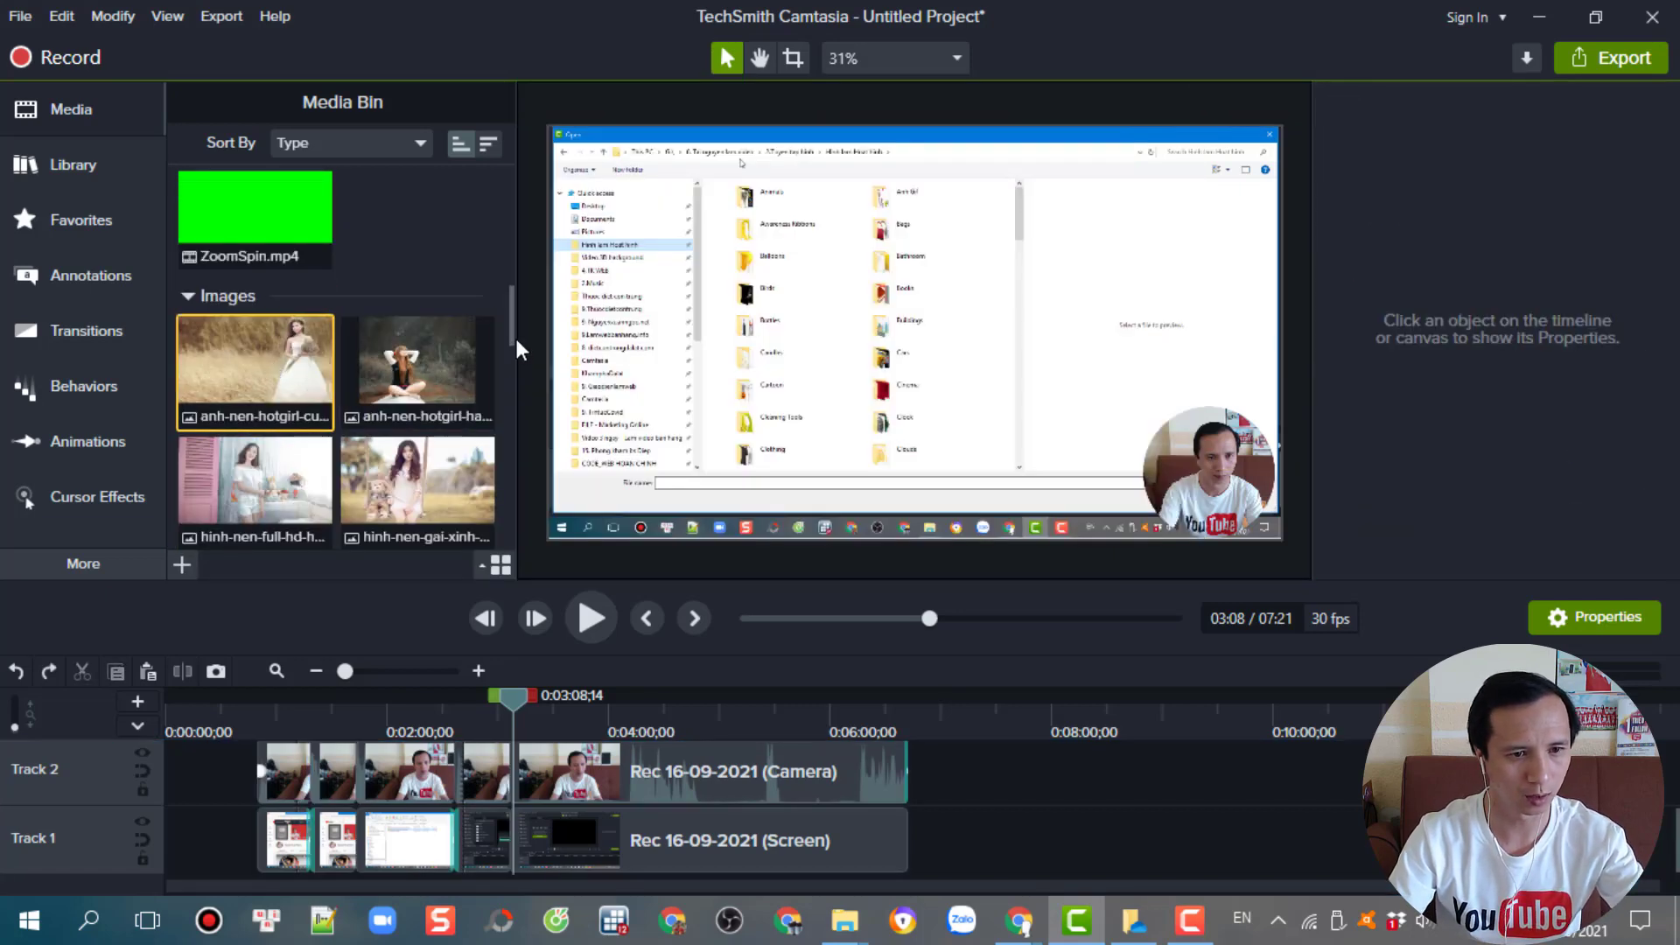
drag(516, 338, 245, 378)
right_click(272, 372)
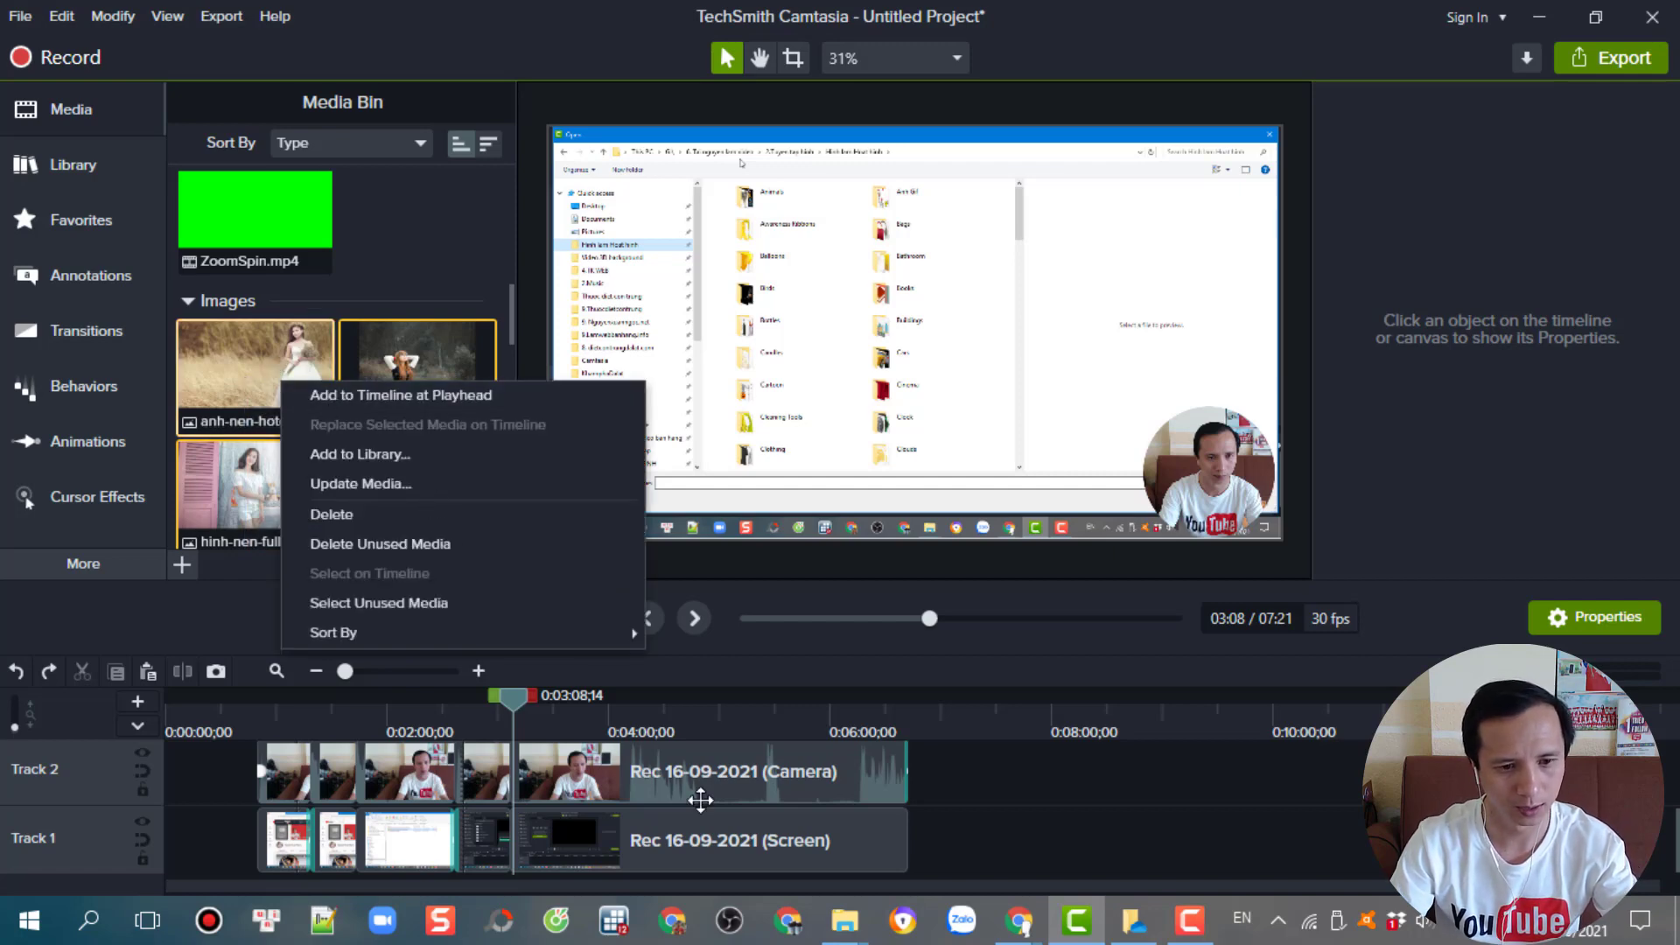
click(398, 394)
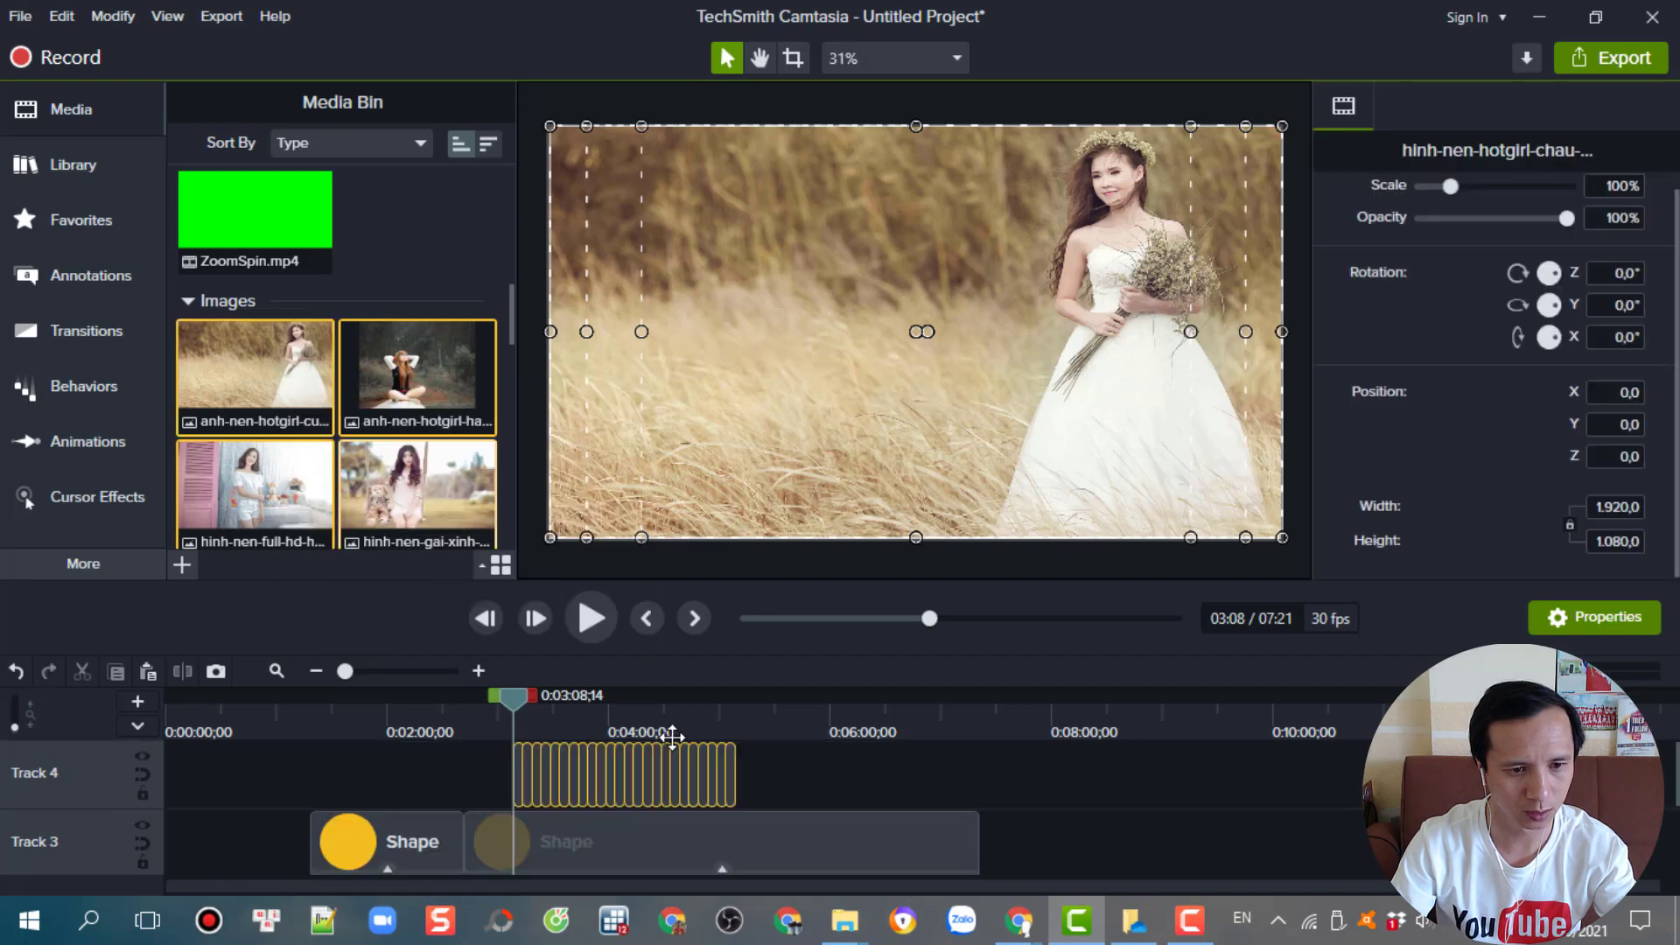
Move the added image clips to an empty stretch of Track 3, starting at 0:07:32;10
click(480, 671)
click(480, 667)
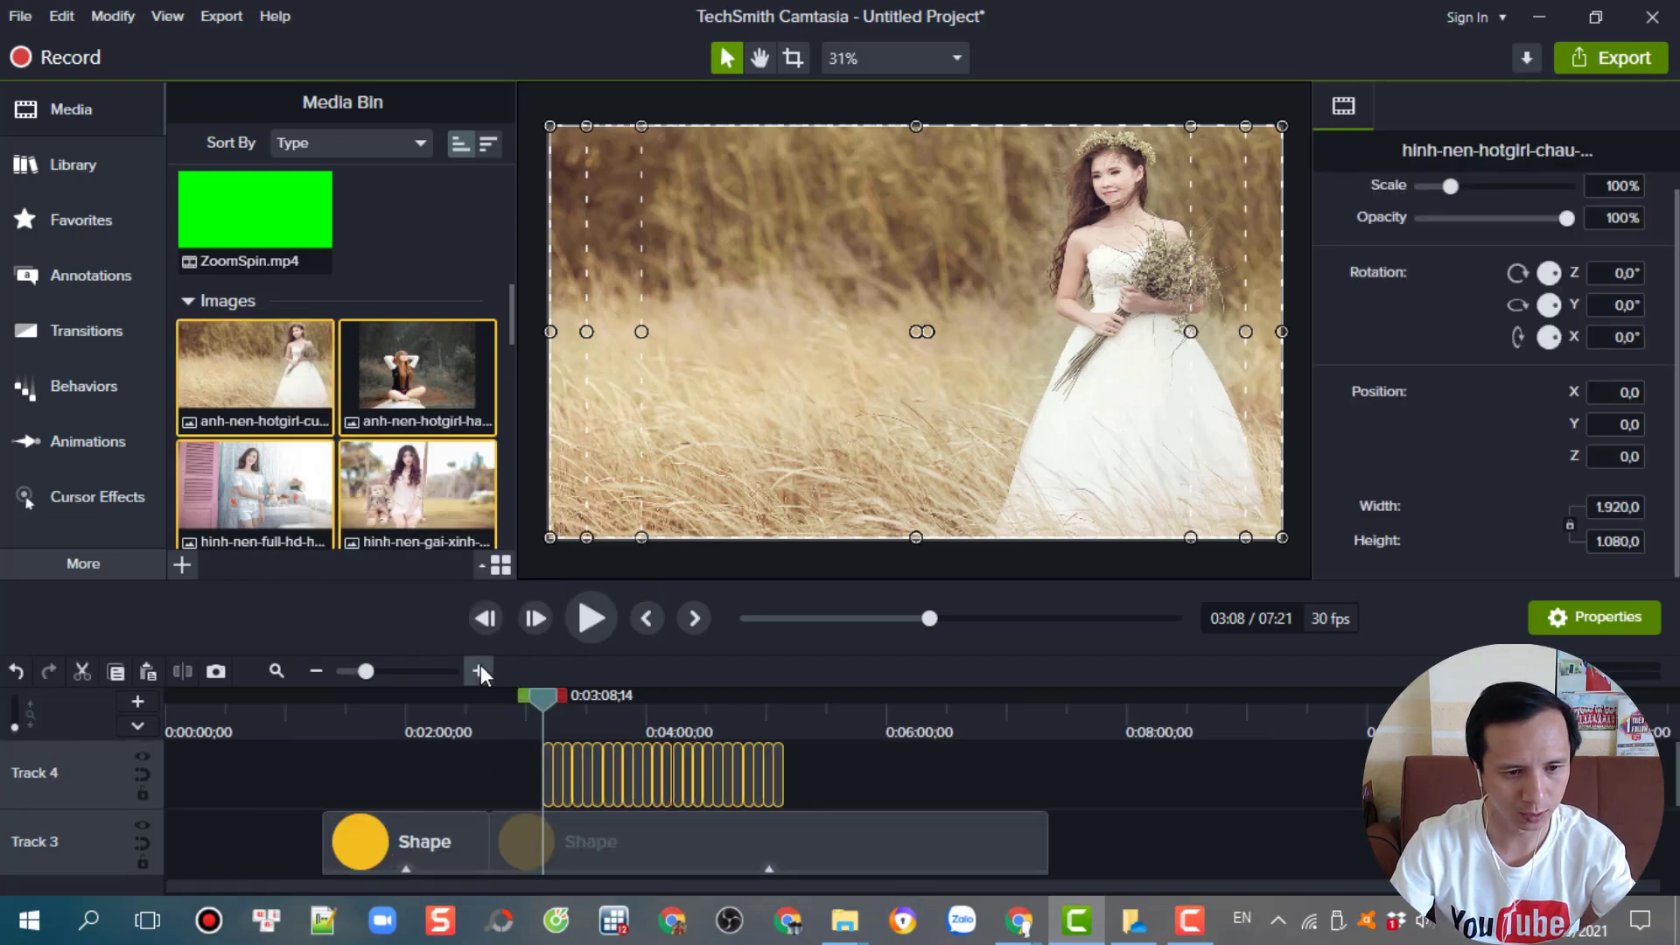
click(481, 671)
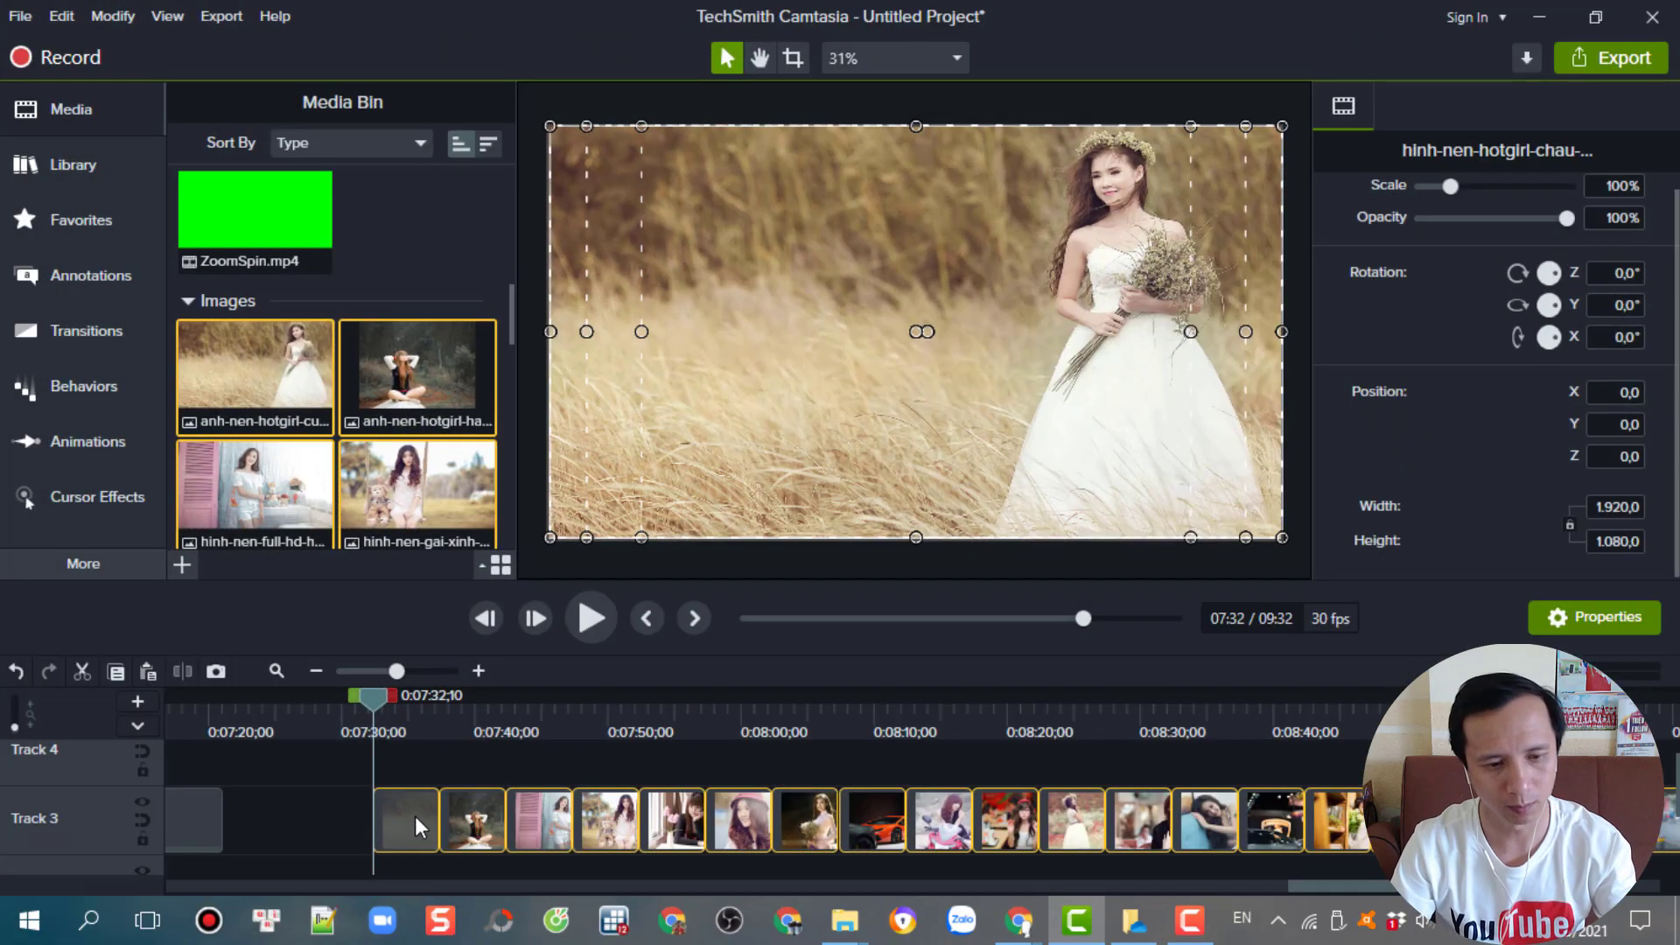
click(317, 671)
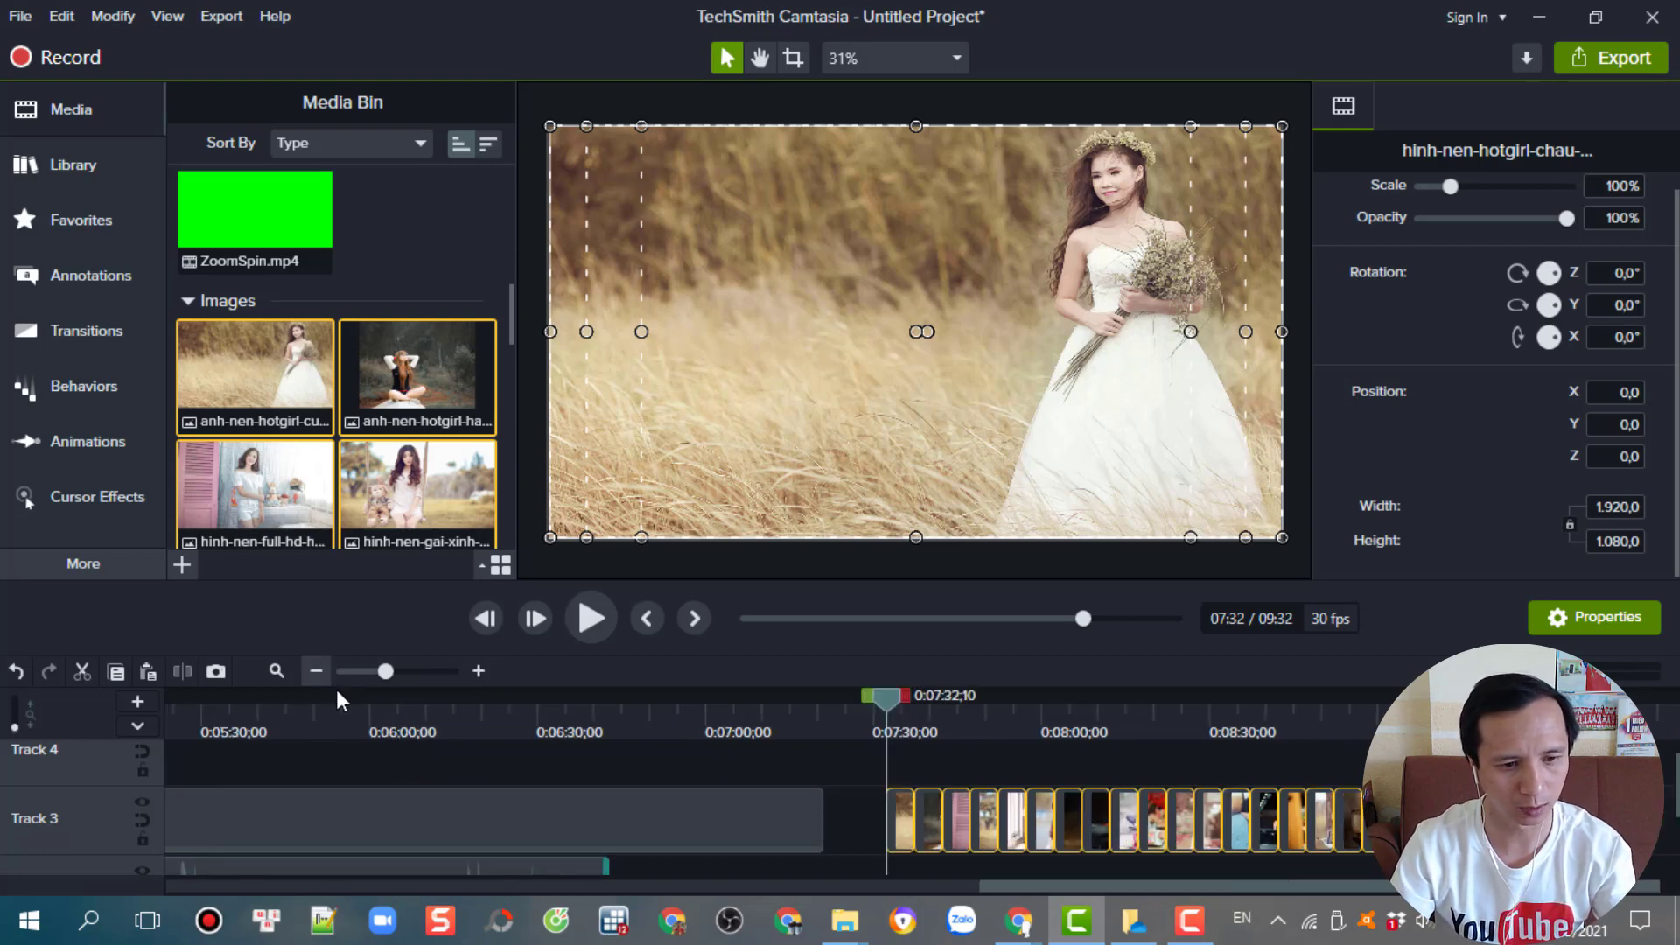
Select only the second image clip and enlarge it on the canvas to cover the empty areas beside it
drag(891, 695, 934, 706)
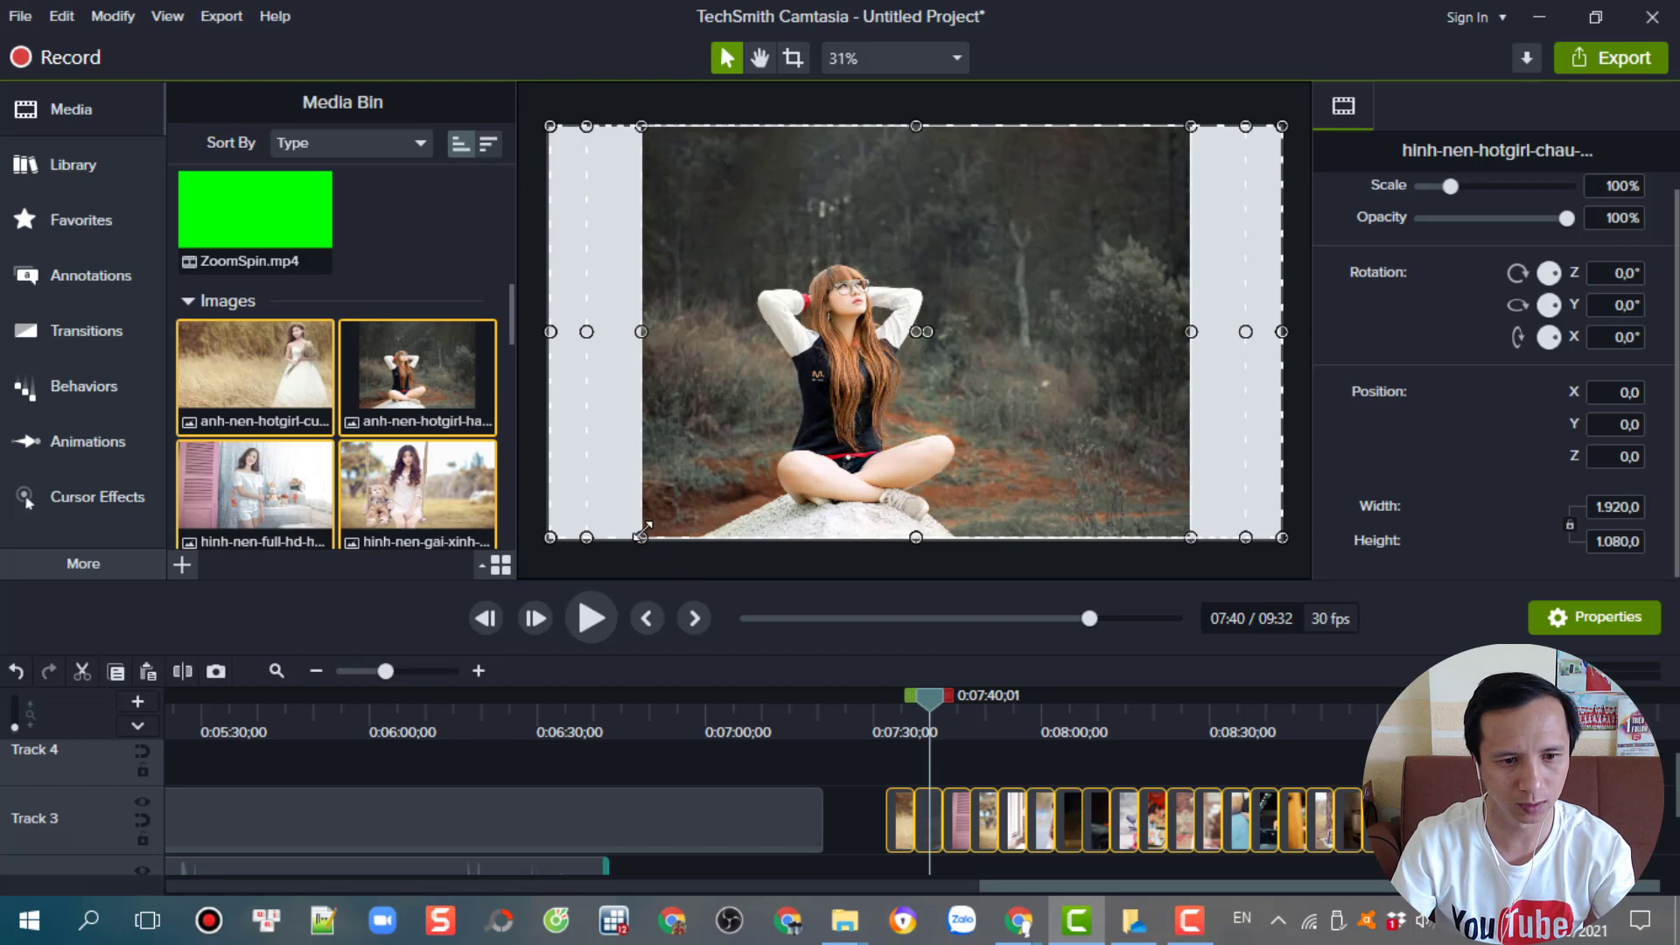
click(884, 563)
click(807, 520)
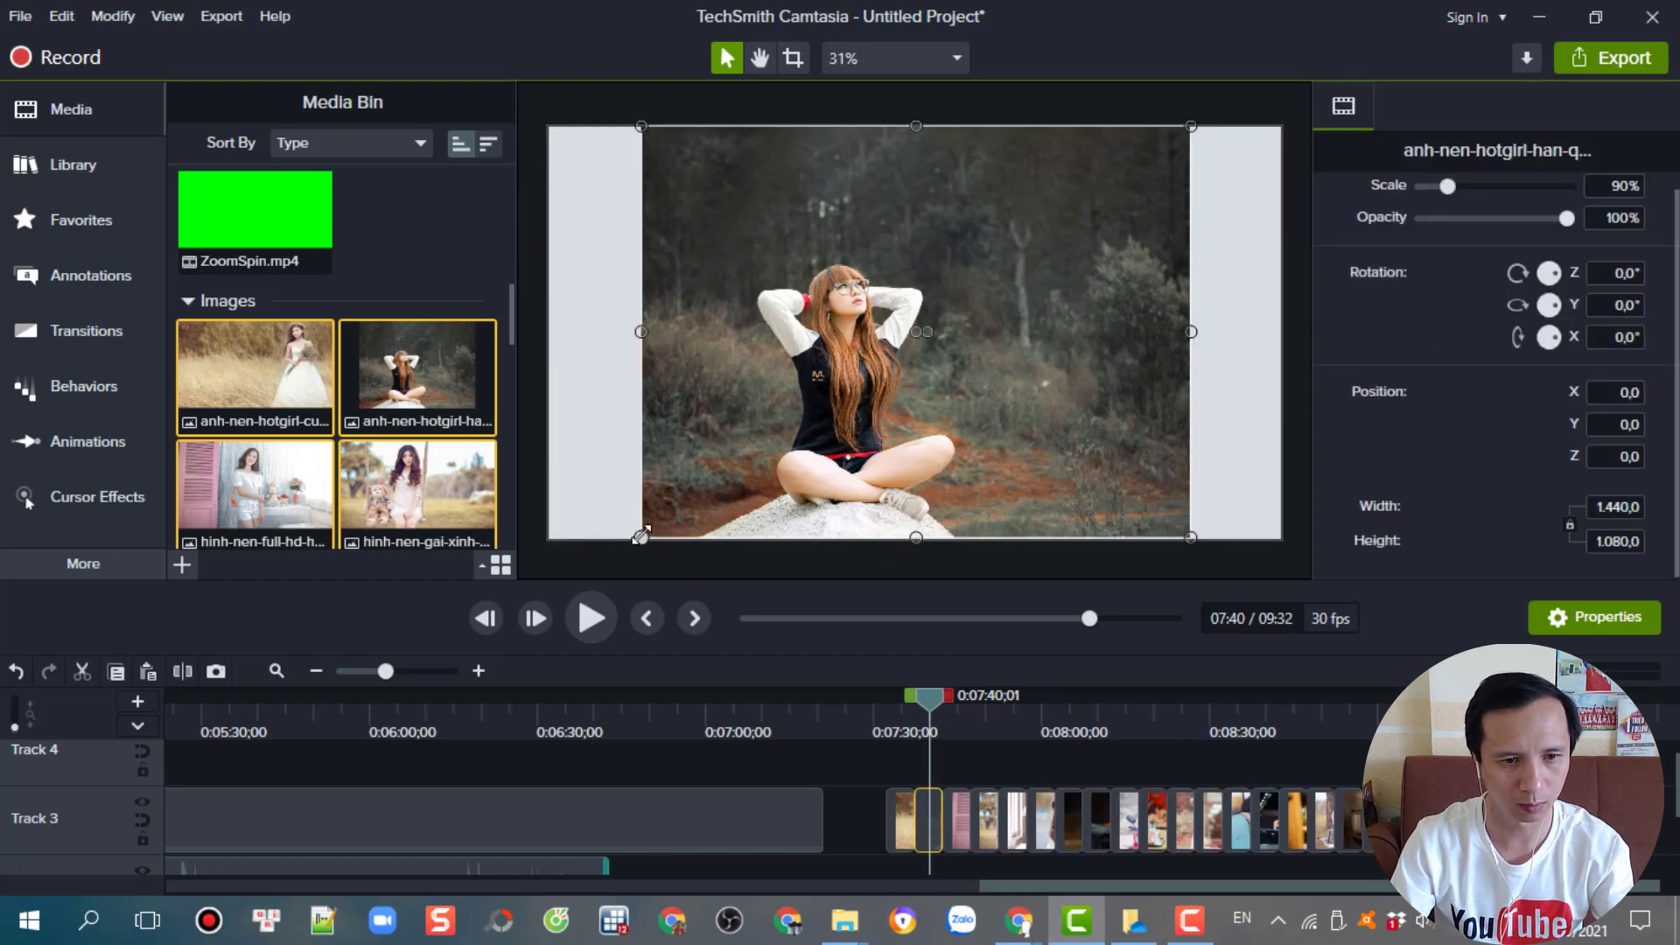
drag(640, 537, 550, 604)
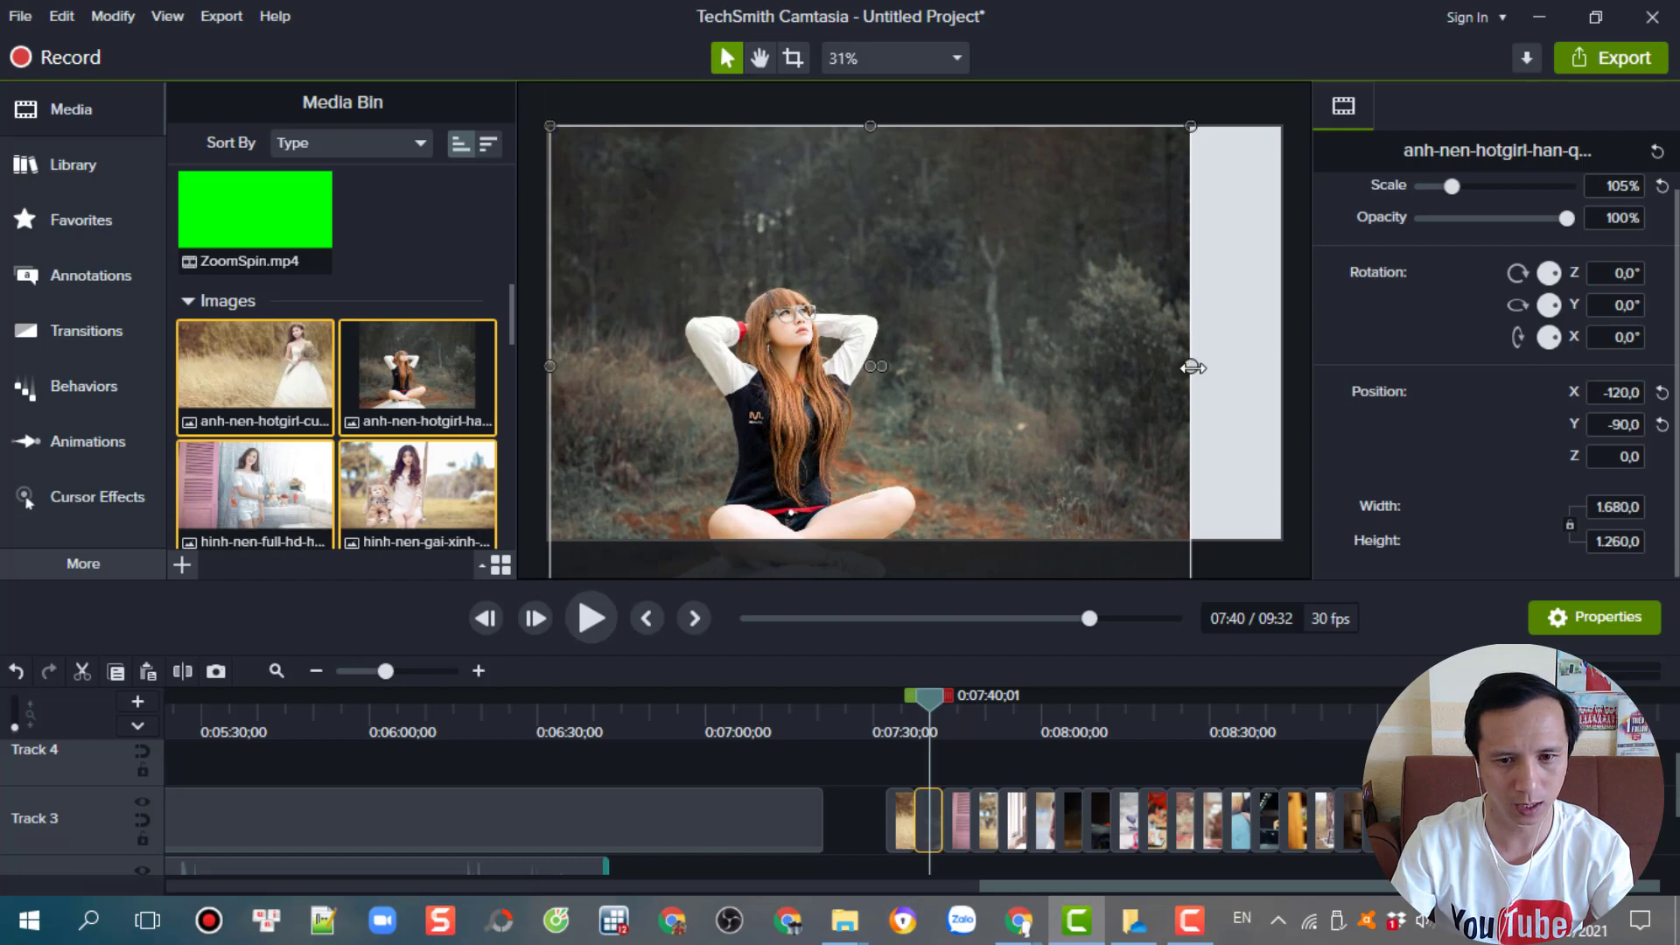
drag(1191, 366, 1199, 305)
Check how the third, fourth and fifth image clips fit the canvas and try to resize the fifth
click(957, 814)
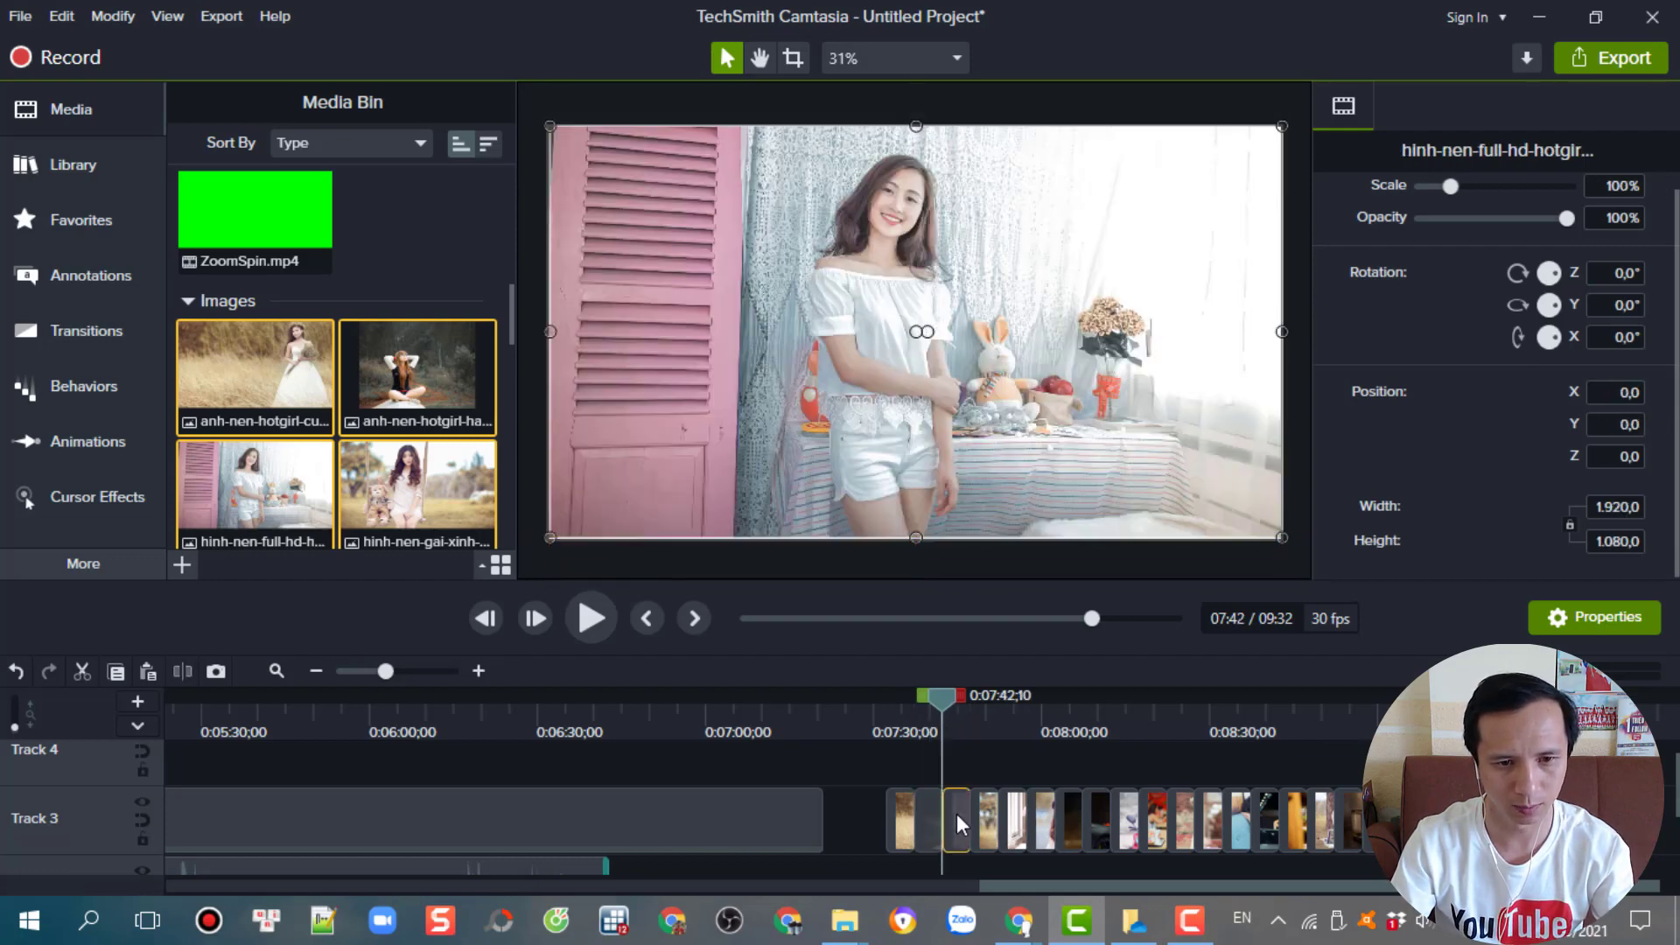
click(985, 814)
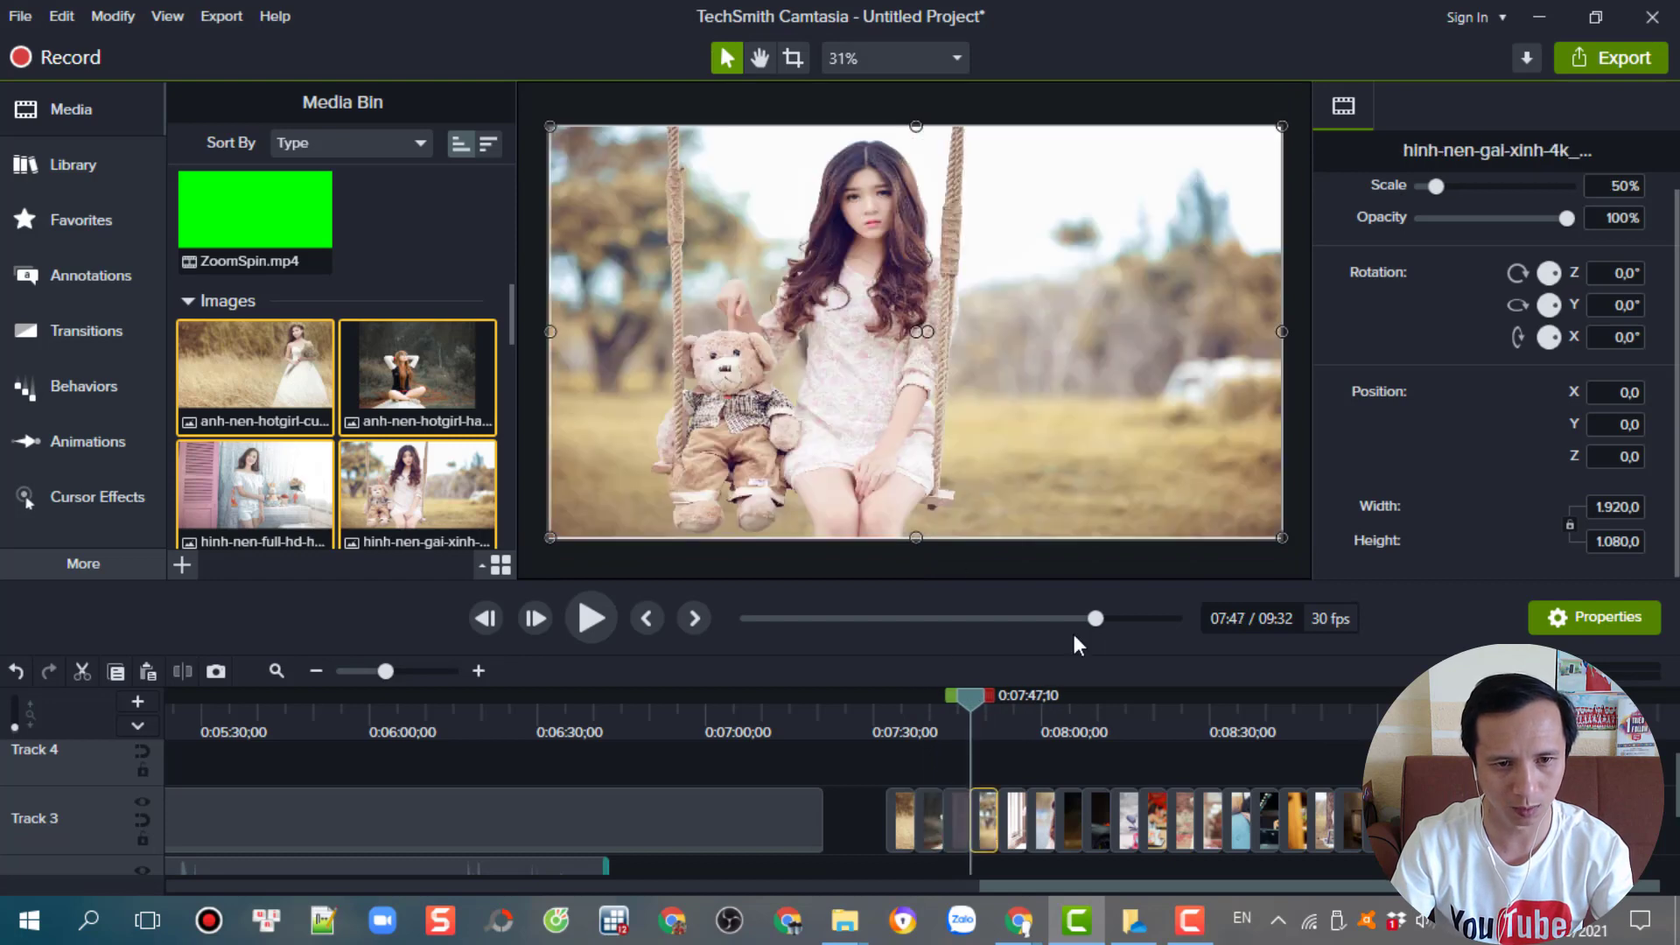
click(1013, 818)
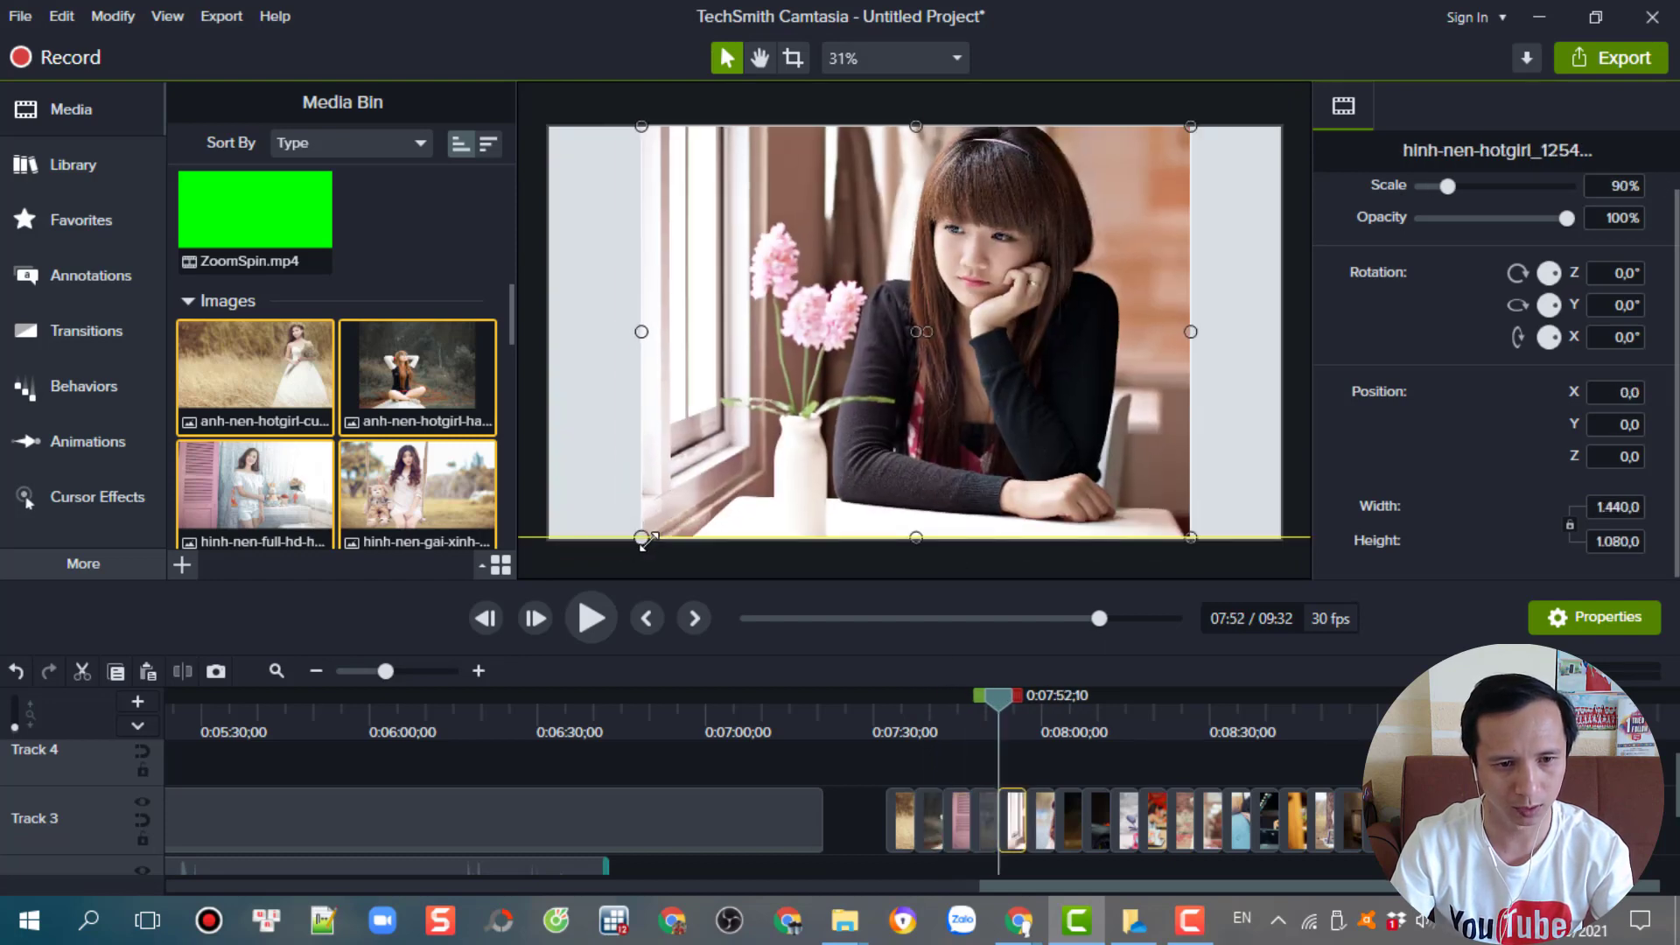
drag(639, 542, 646, 542)
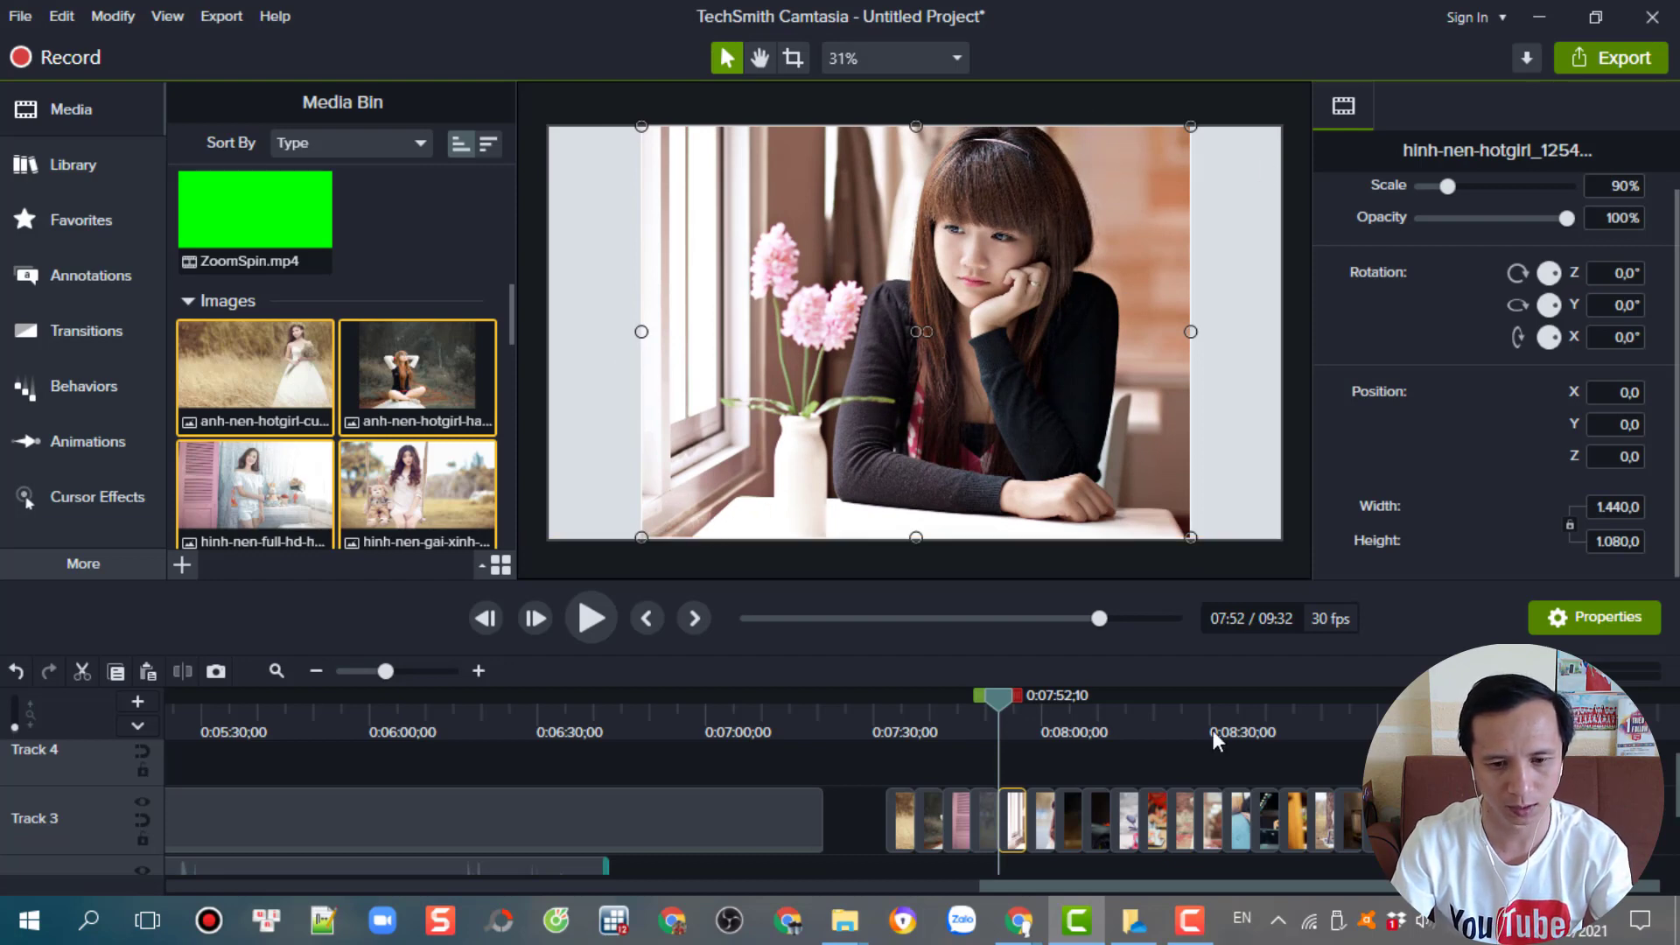
Ripple-delete one unwanted image clip near the playhead on Track 3 so the remaining clips close the gap
click(1031, 826)
key(ctrl+Delete)
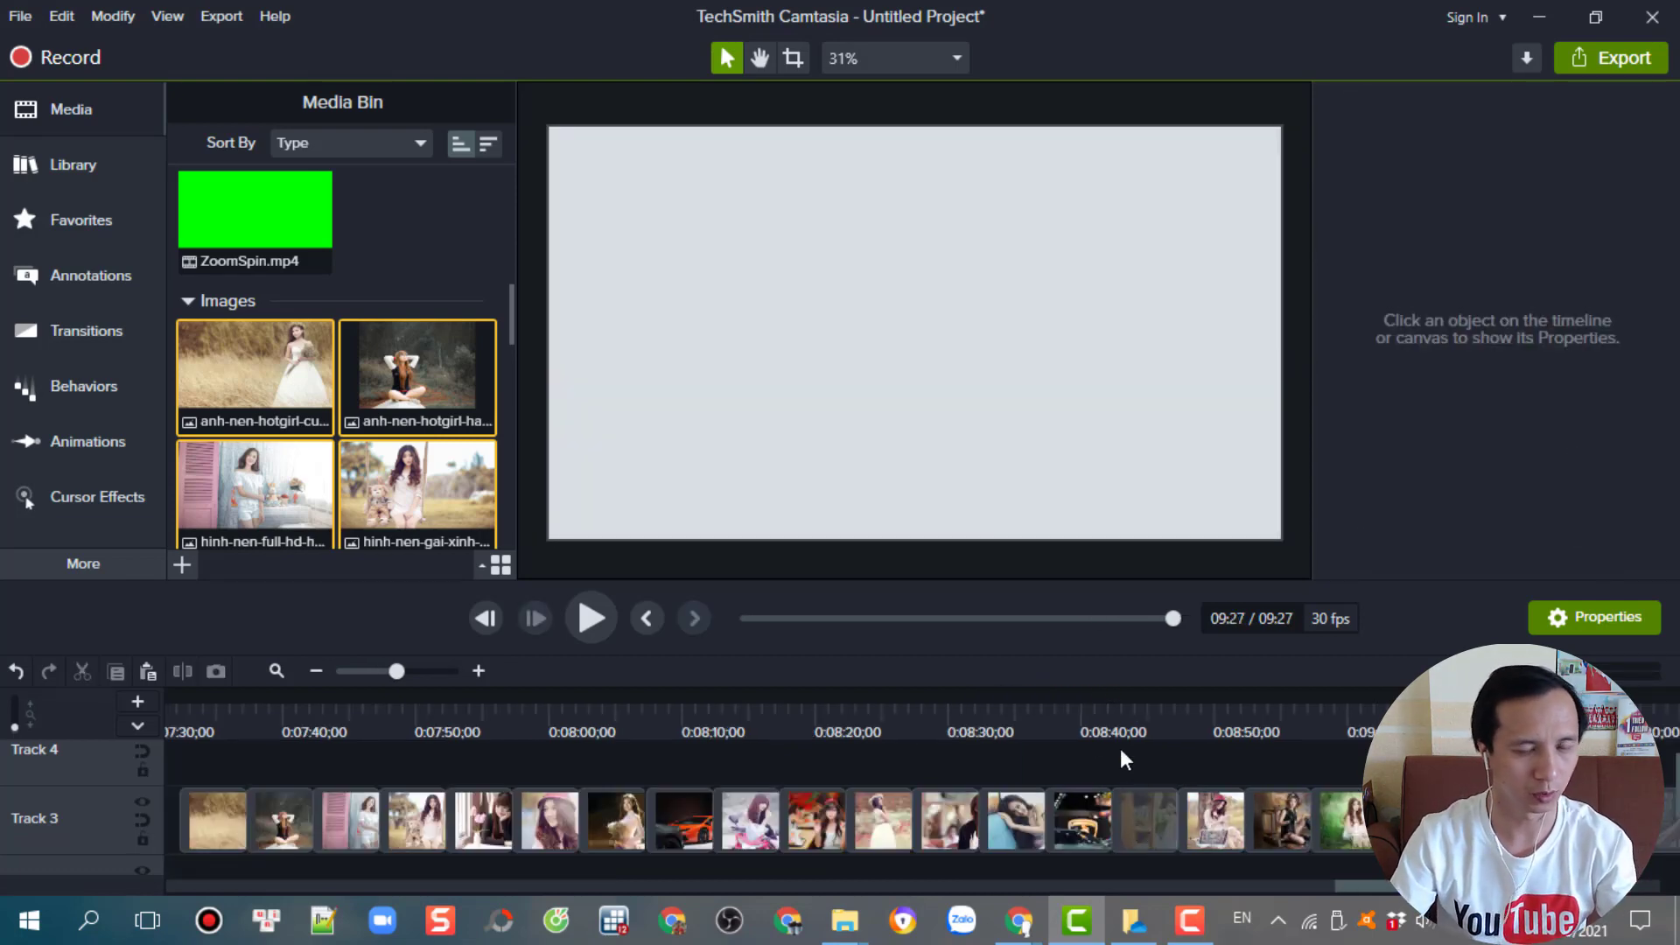
Place the ZoomSpin_Wine_COLORIZE library transition on Track 4 over the cut between the first two image clips and preview it
click(77, 170)
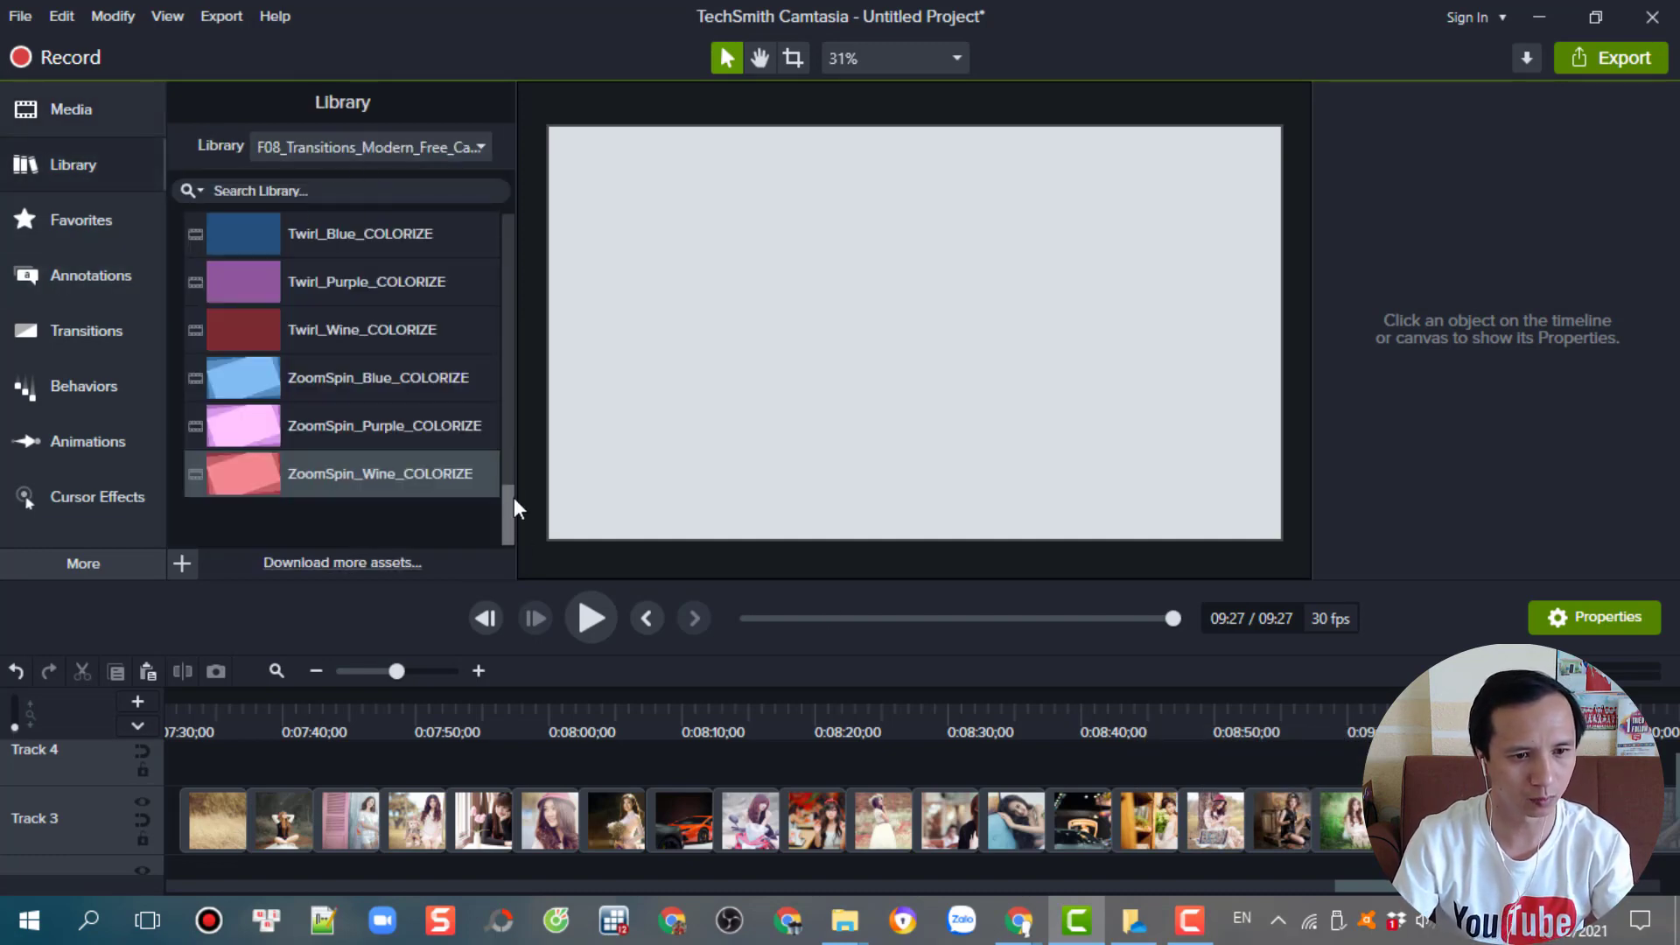
mouse_move(512, 497)
mouse_down()
mouse_move(517, 275)
mouse_move(517, 502)
mouse_up()
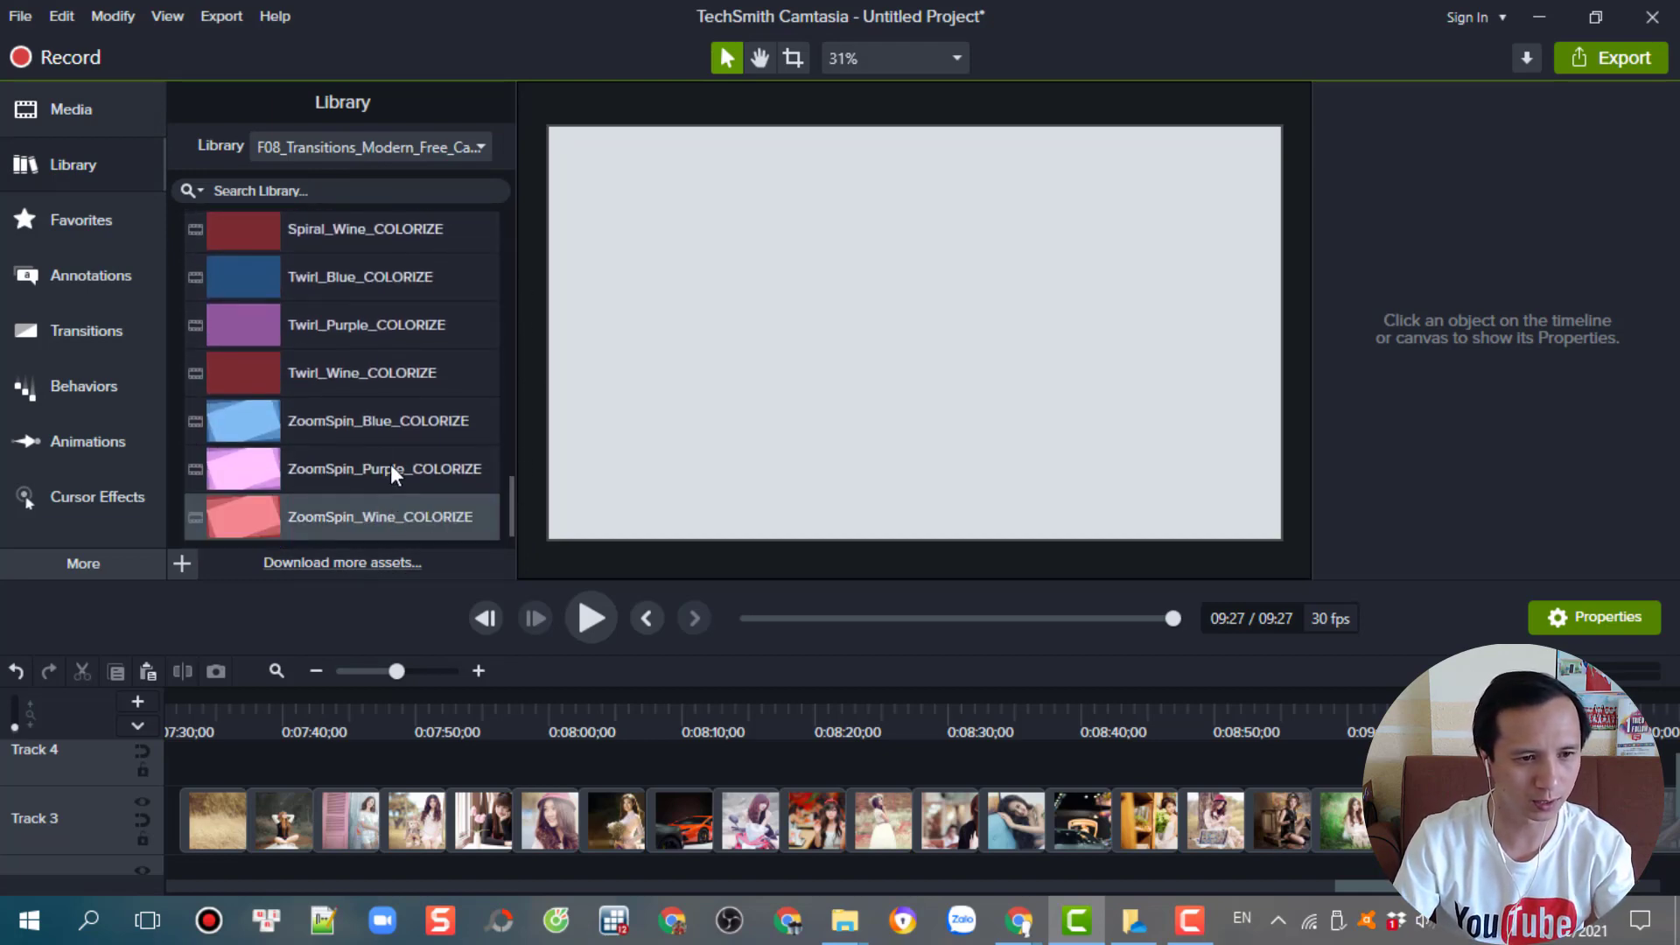
drag(337, 516, 239, 774)
click(478, 671)
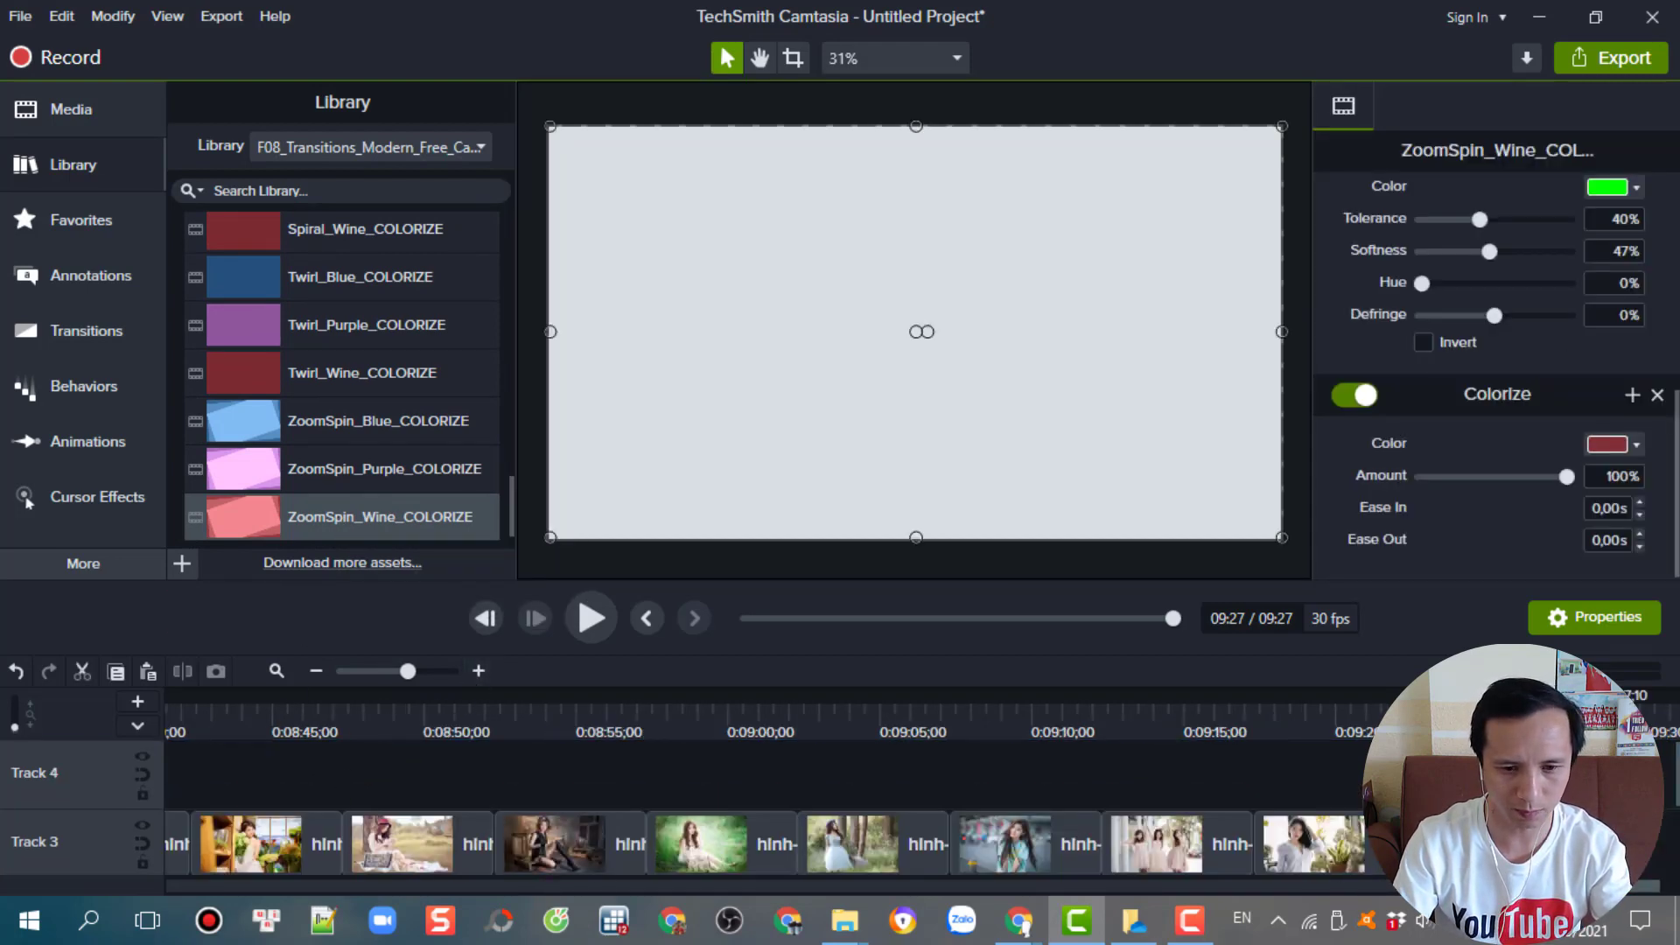
drag(1580, 885, 1345, 936)
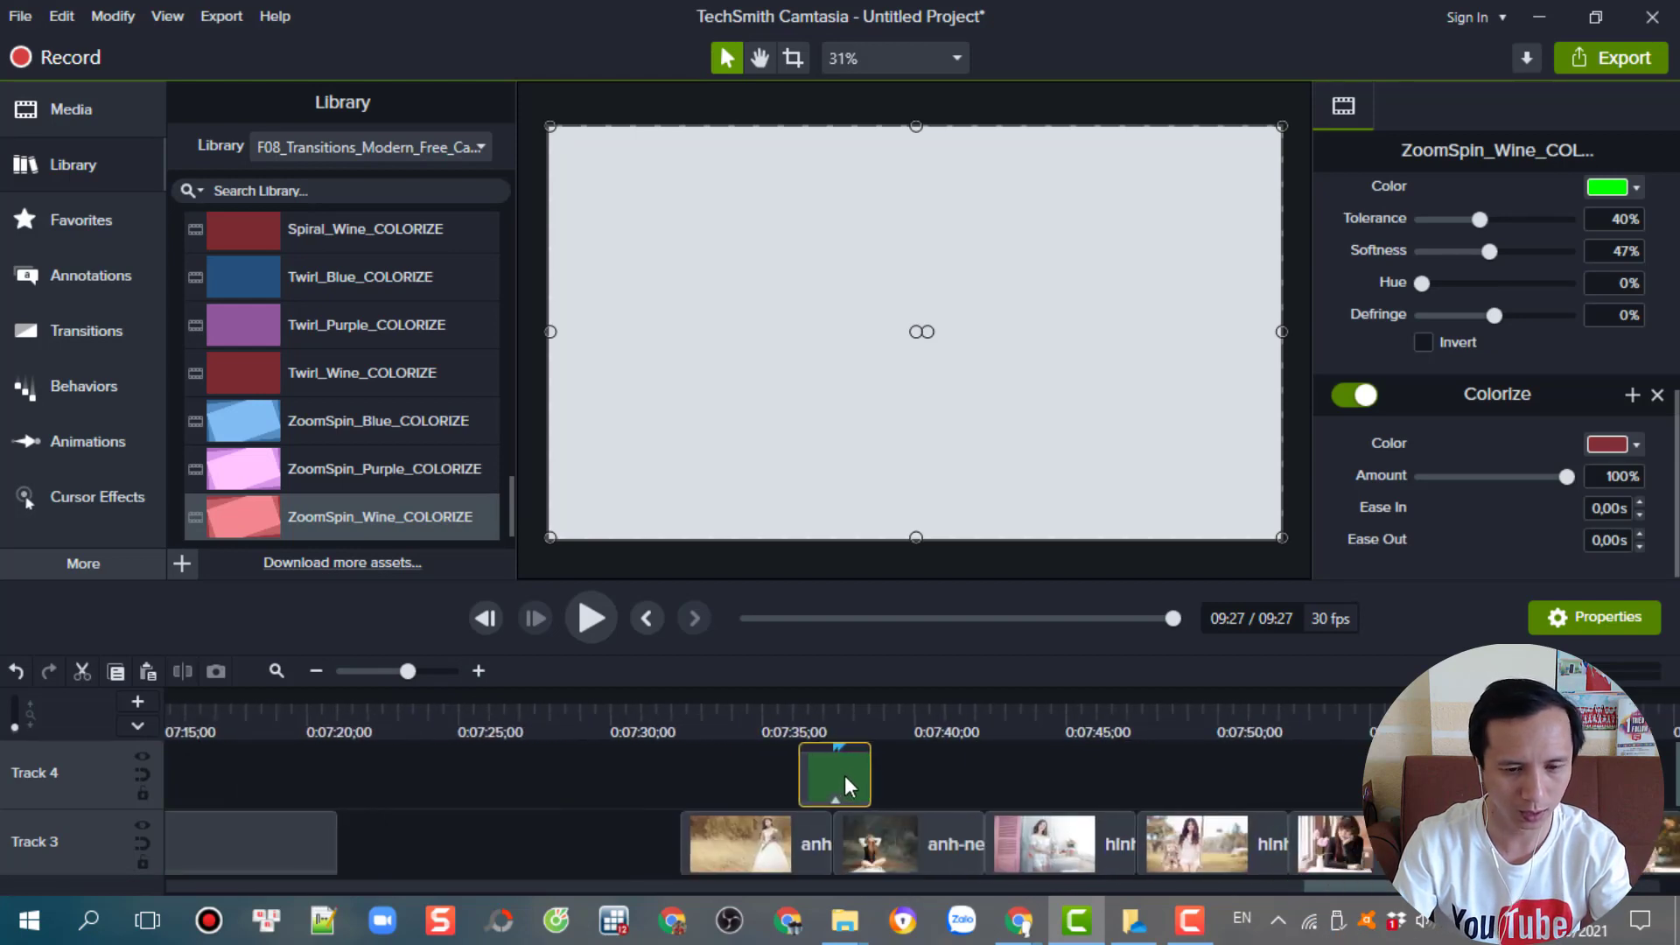
click(801, 711)
drag(801, 700, 920, 721)
drag(413, 467, 995, 786)
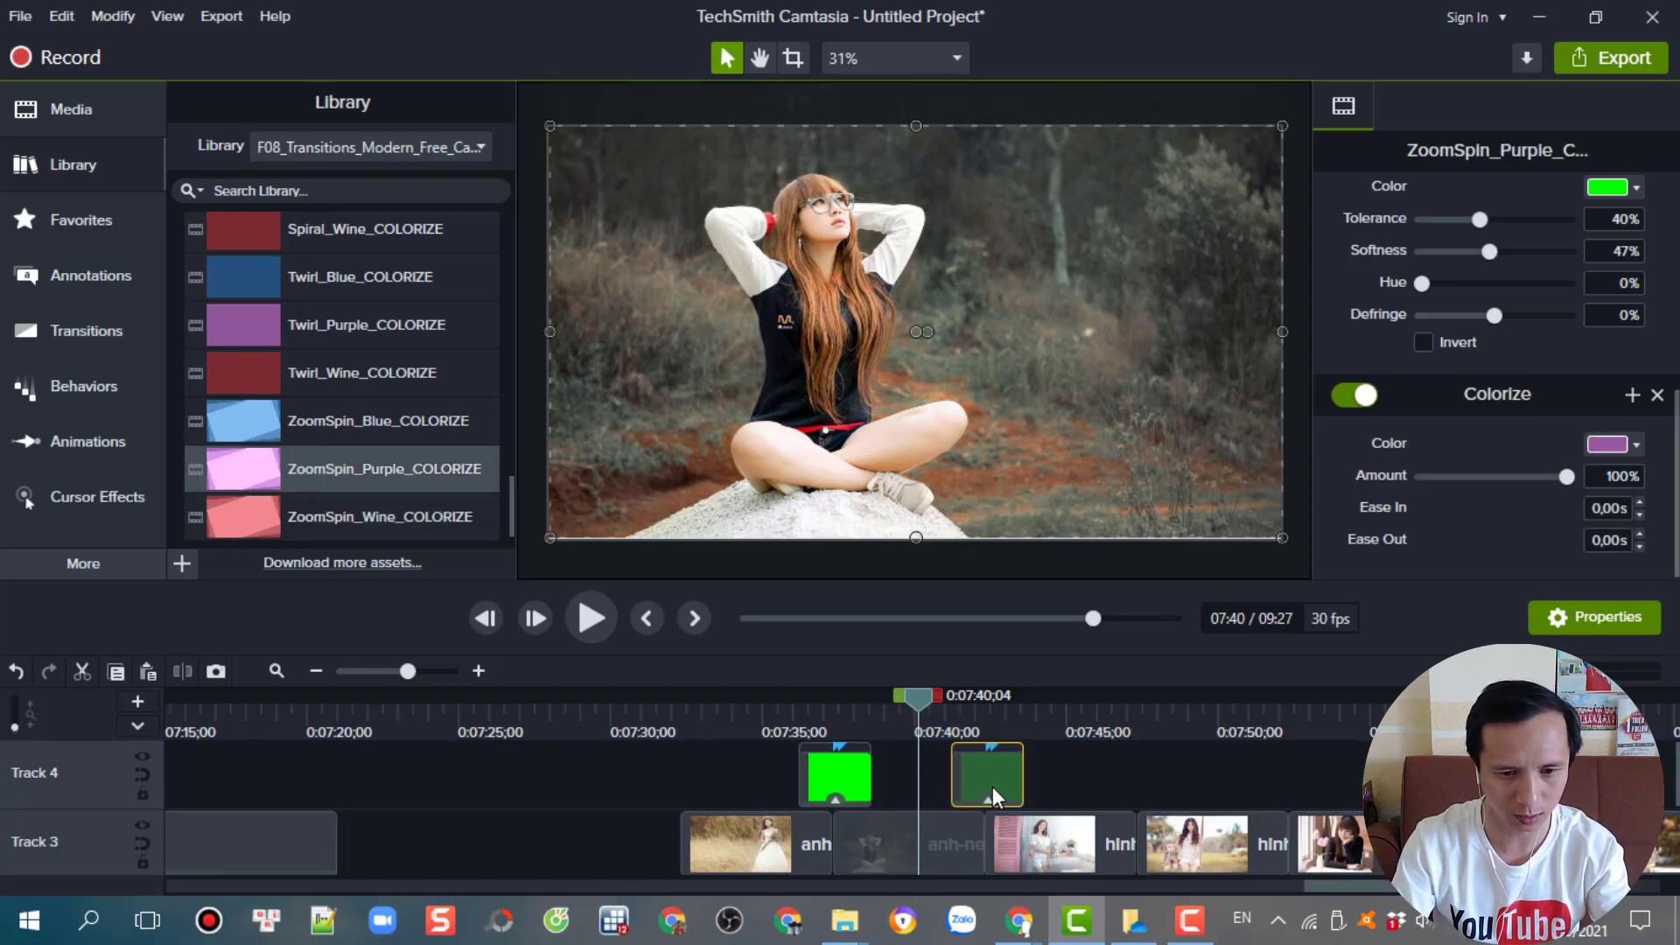
drag(922, 705, 980, 715)
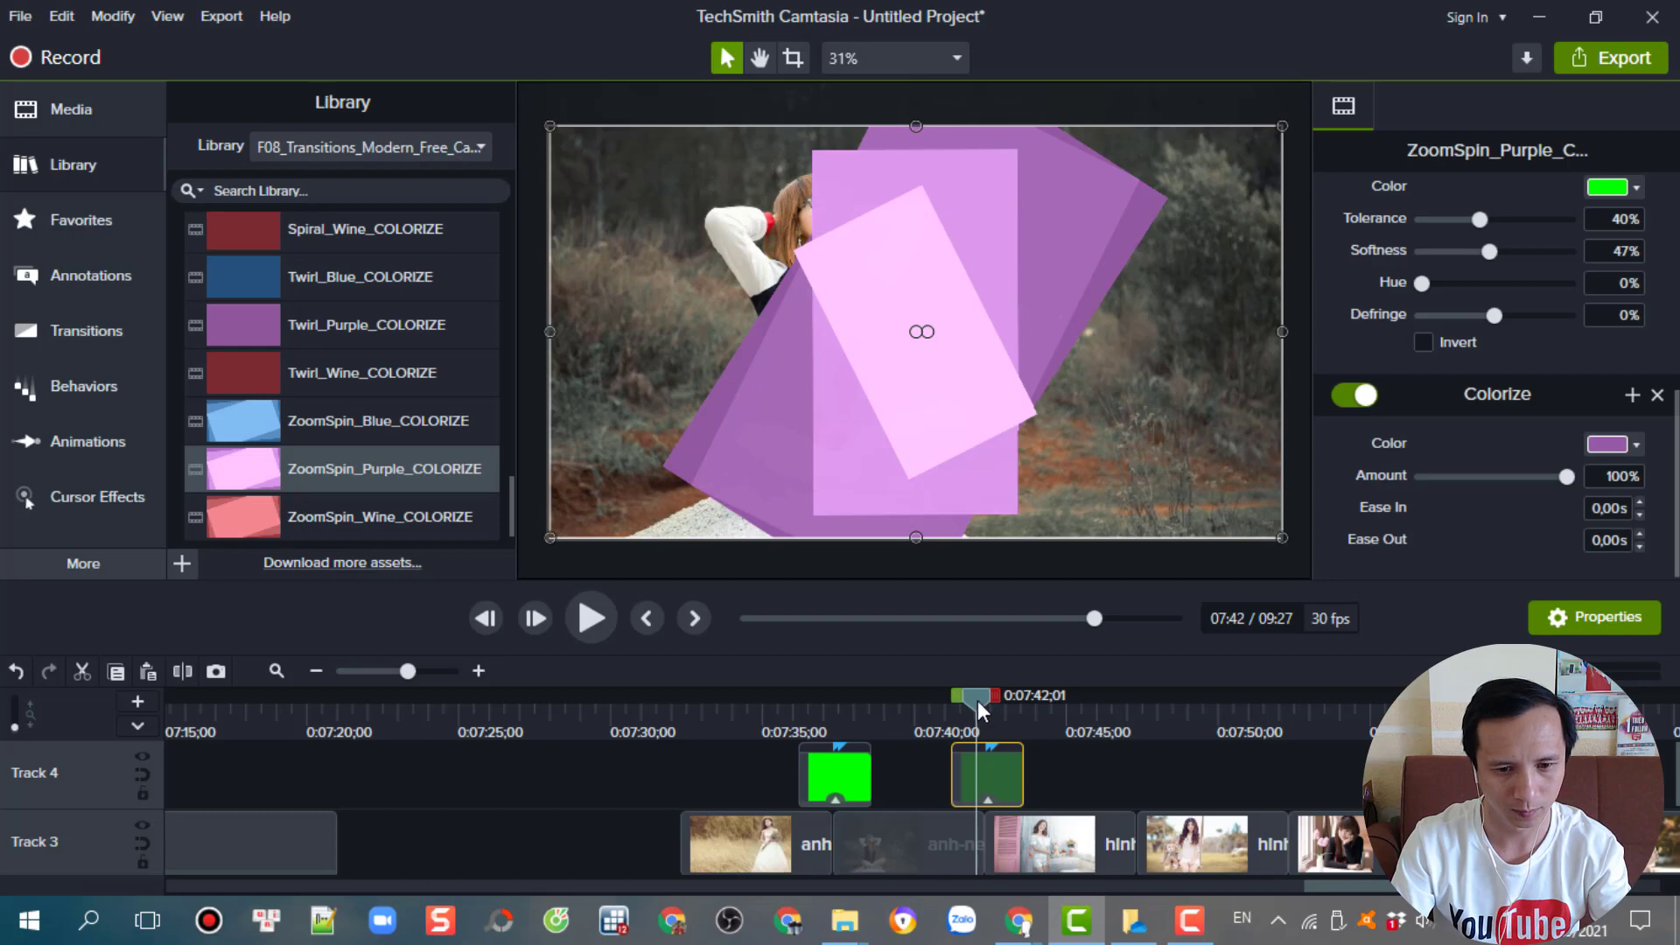
key(Delete)
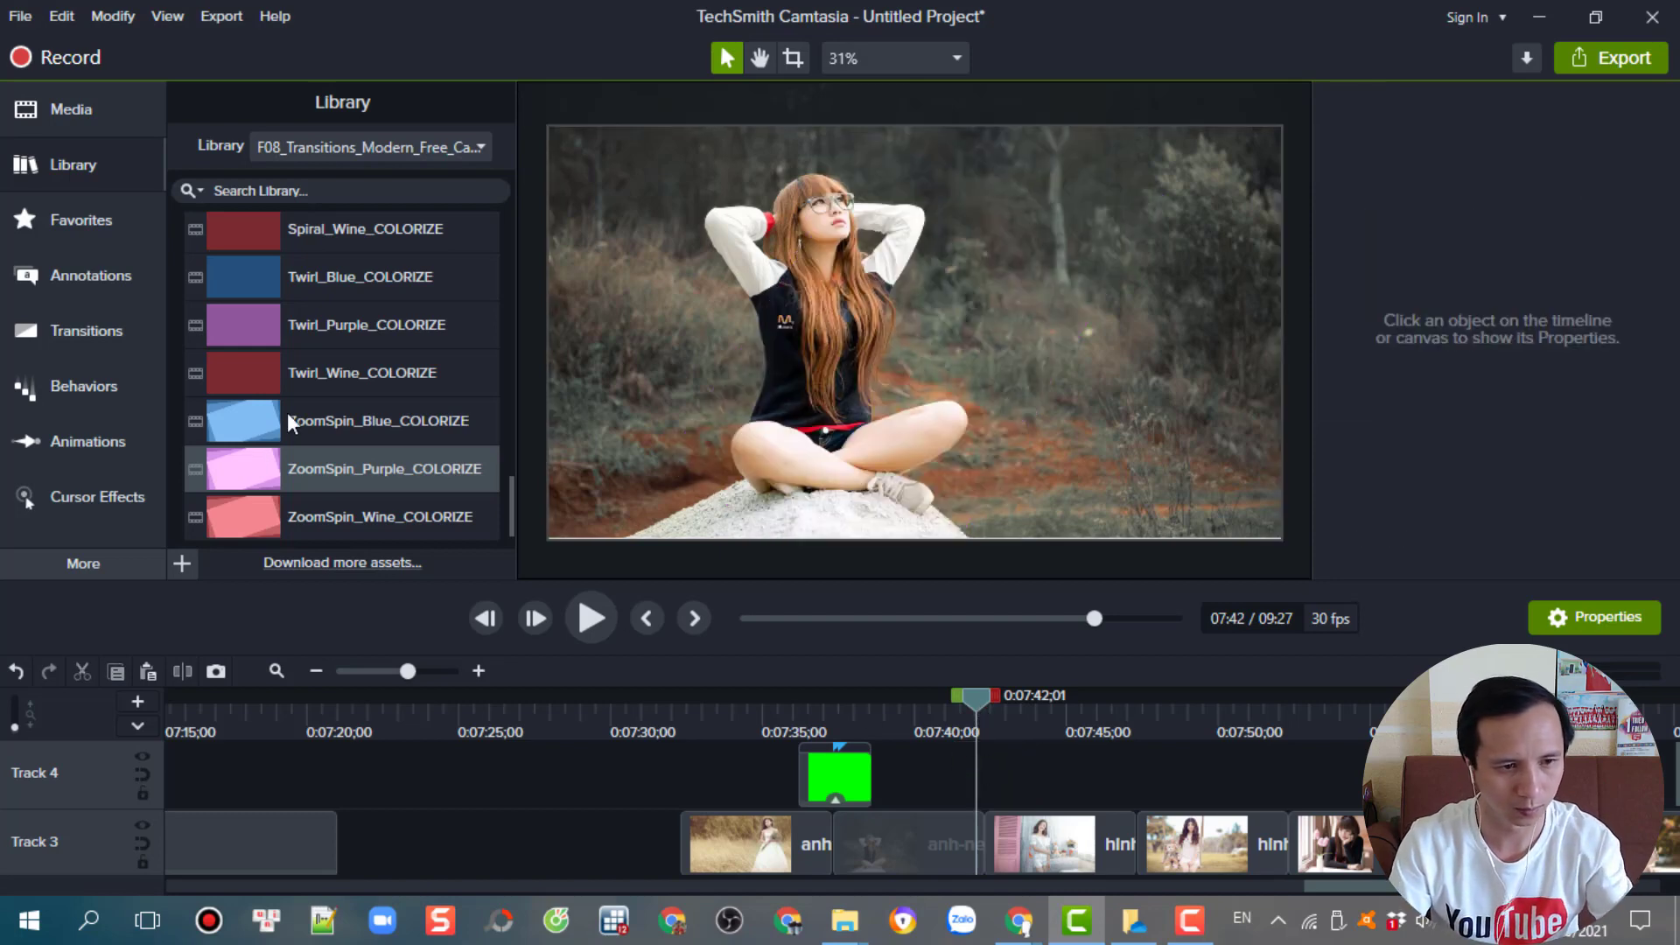
Place Twirl_Wine_COLORIZE on Track 4 over the second-to-third image cut and Twirl_Blue_COLORIZE over the third-to-fourth
drag(341, 370, 976, 792)
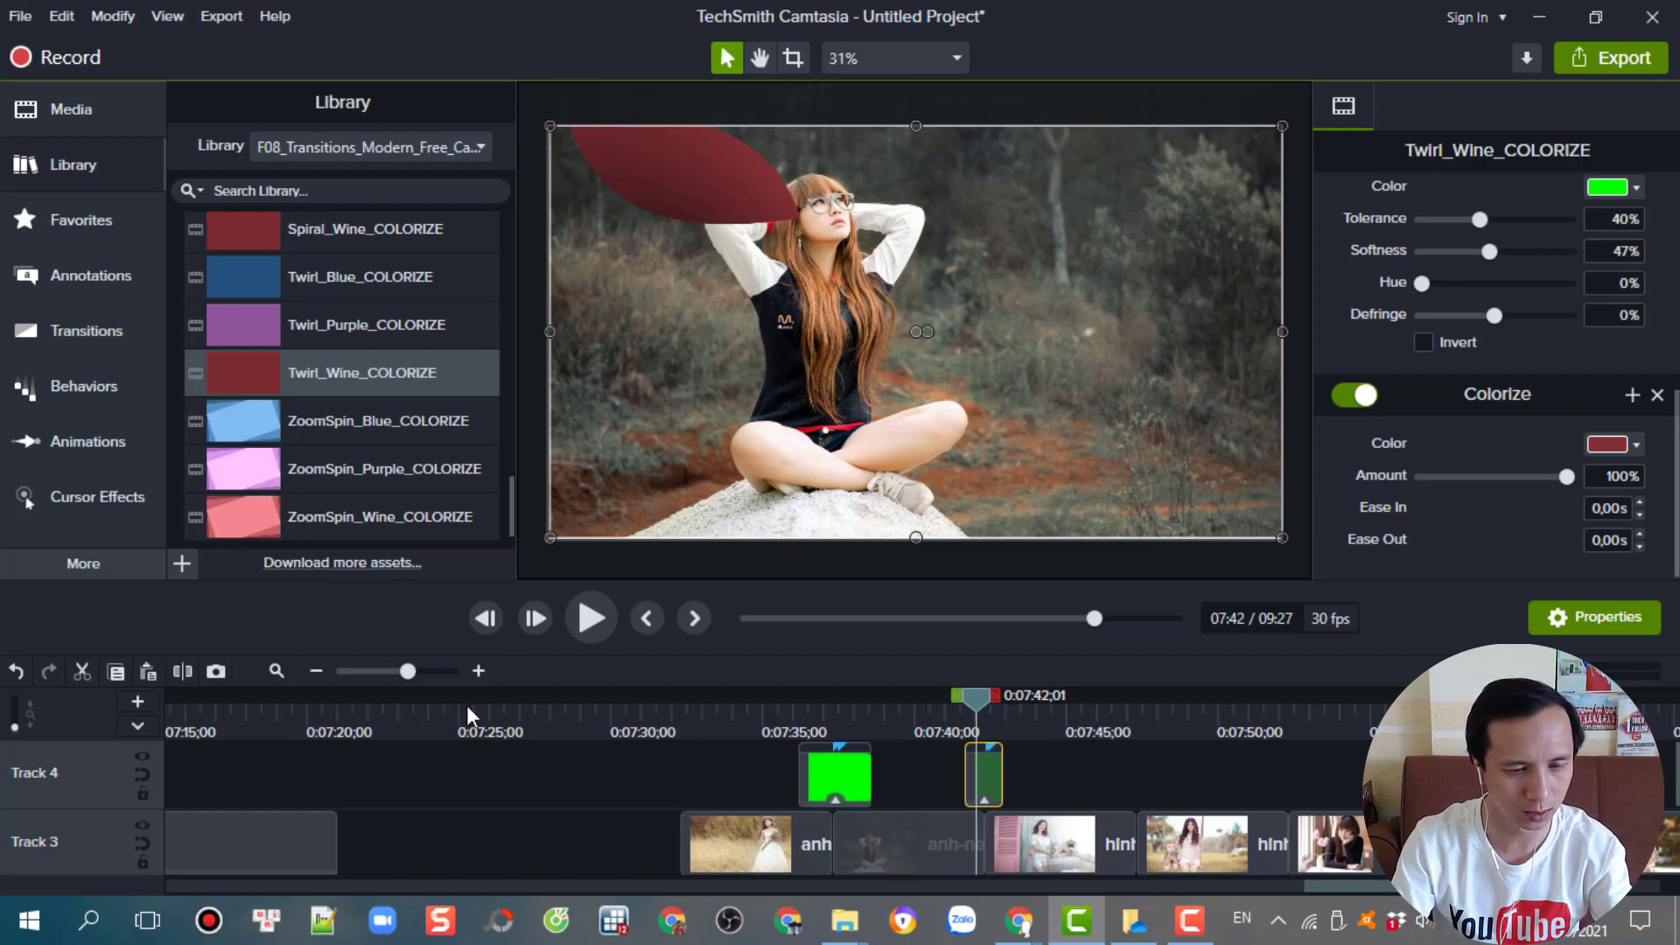
click(477, 671)
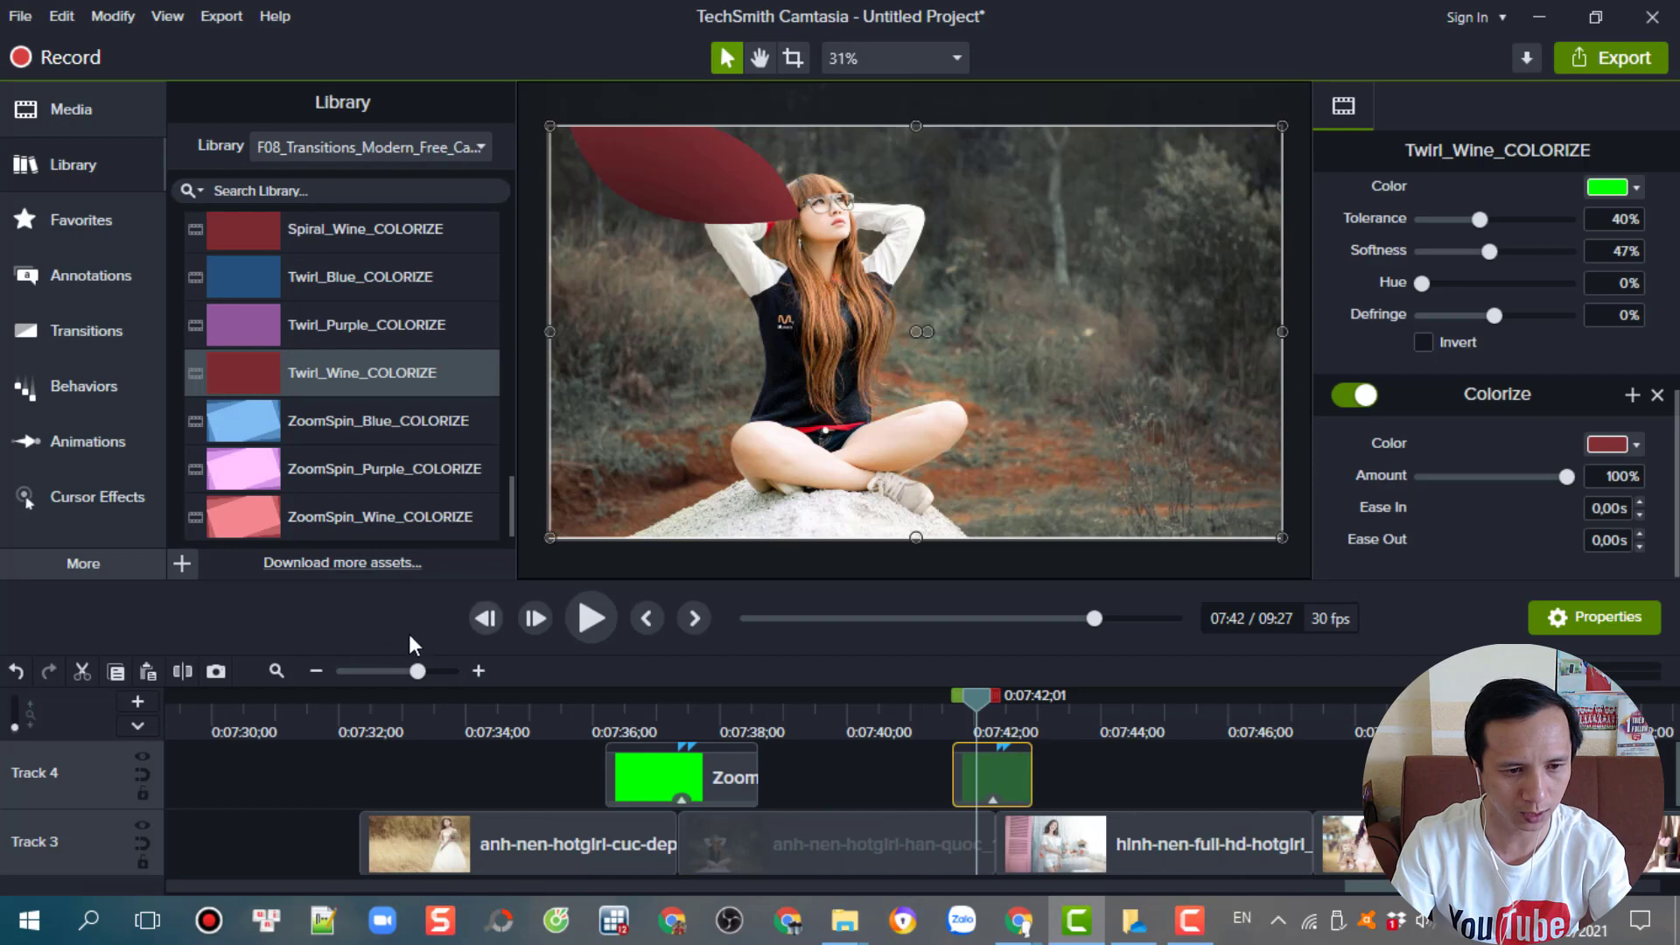
drag(990, 701, 1274, 703)
drag(350, 276, 1309, 780)
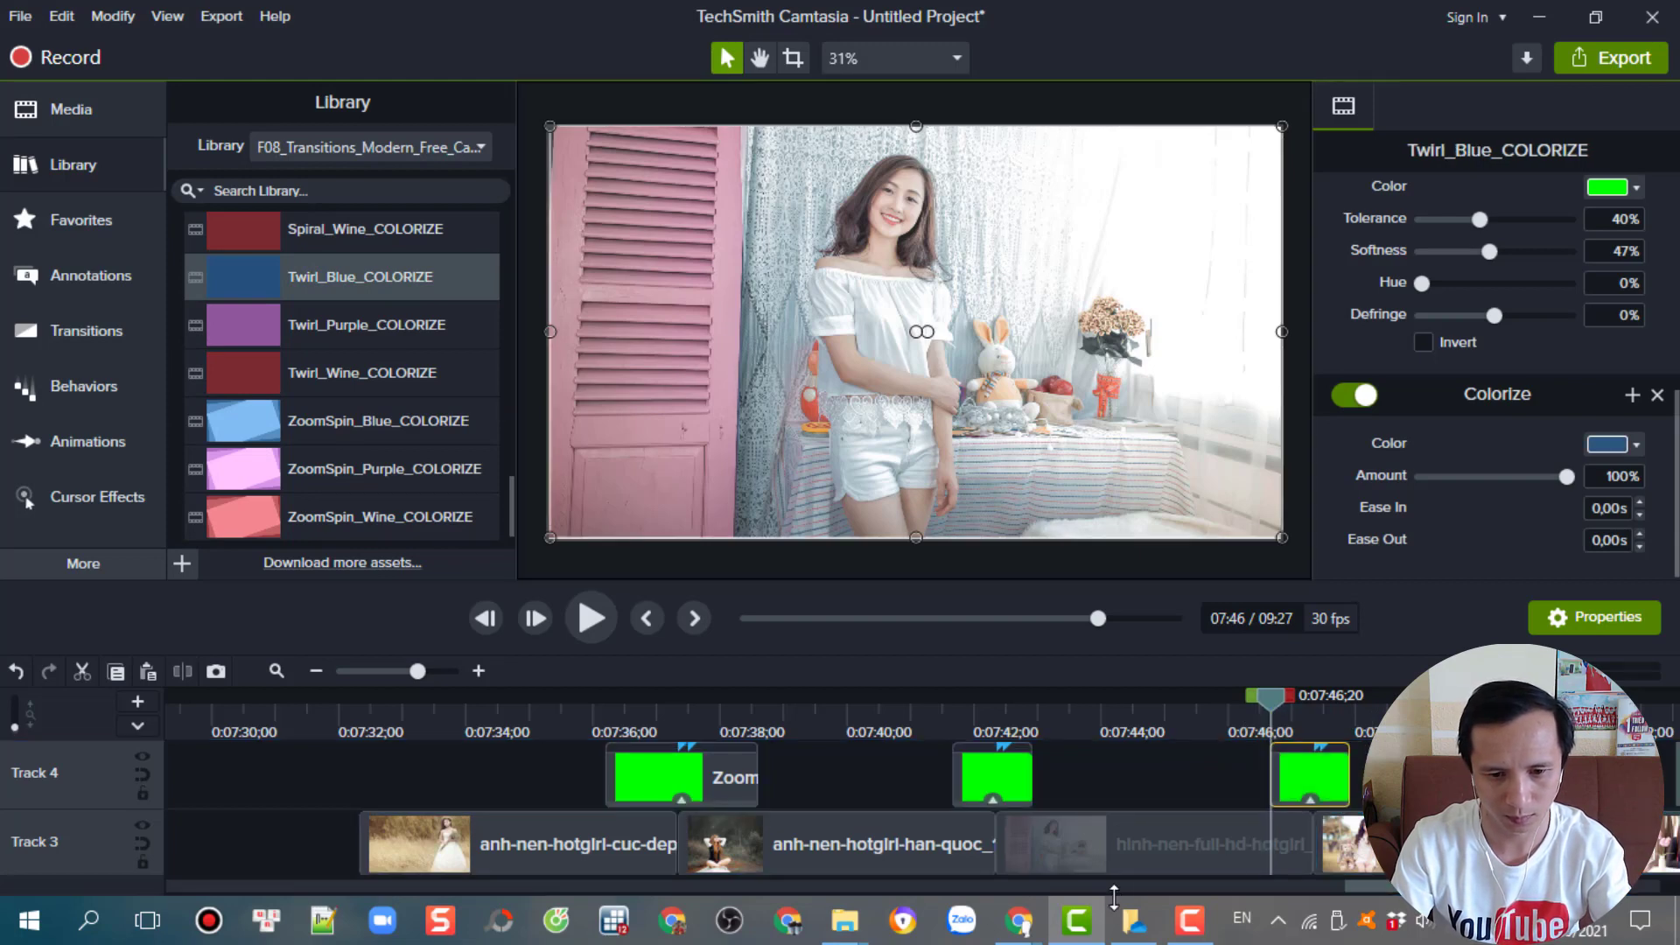
Cover the three cuts after the fourth, fifth and sixth image clips with Spiral_Purple, PixelStorm_Wine and SmoothSlide_Wine transitions respectively on Track 4
scroll(917, 901, right, 5)
scroll(443, 420, up, 2)
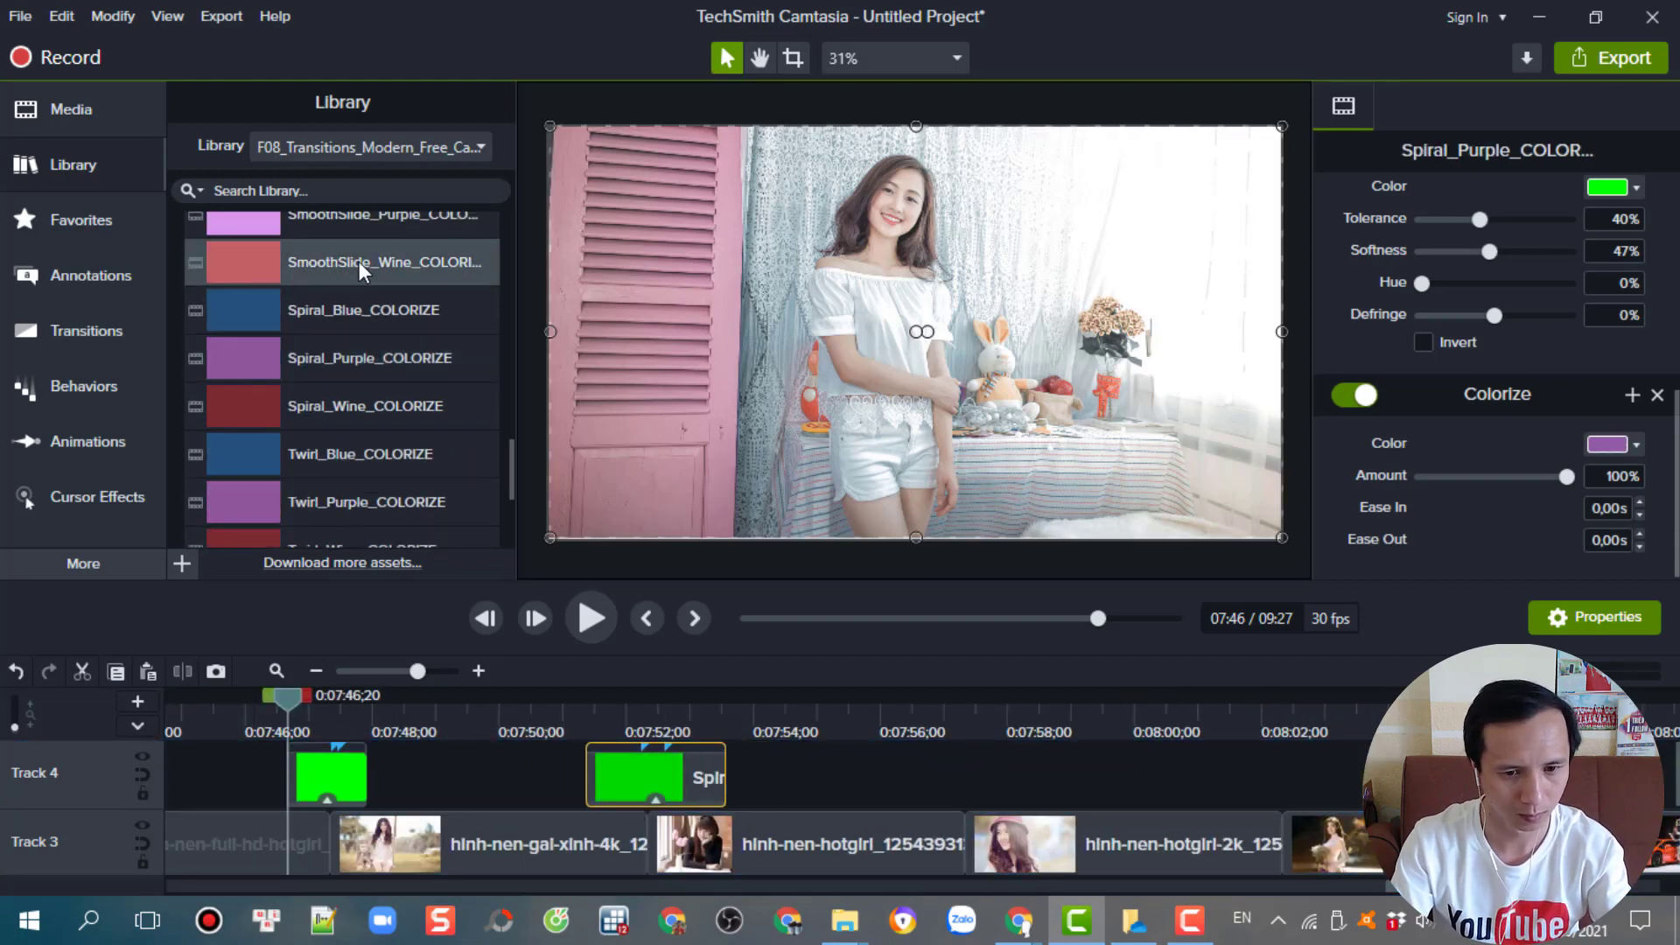
drag(356, 262, 1210, 784)
scroll(350, 376, up, 3)
drag(367, 295, 971, 792)
Cover the cuts after the seventh, eighth and ninth image clips with PixelStorm_Blue, DiamondSpin_Wine and CircleSlides_Wine transitions respectively on Track 4
drag(888, 700, 1099, 729)
scroll(1099, 729, right, 5)
drag(367, 356, 796, 792)
scroll(350, 376, down, 3)
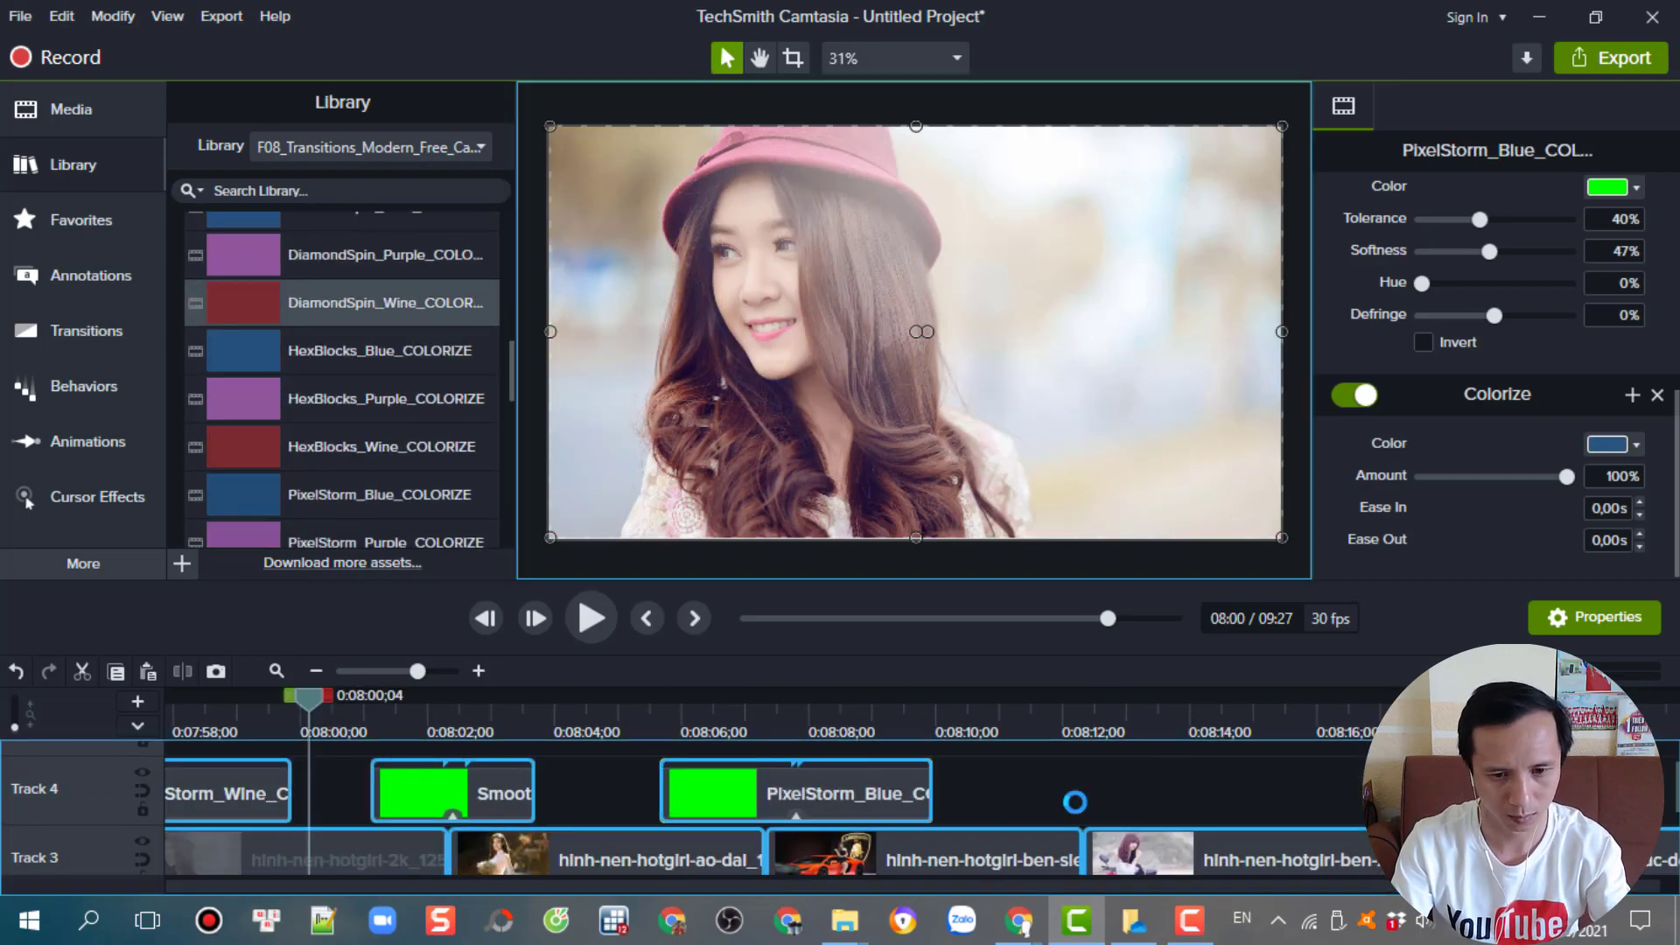
drag(376, 480, 1085, 792)
drag(376, 336, 1331, 791)
scroll(382, 378, up, 3)
scroll(1251, 788, right, 5)
scroll(350, 397, up, 5)
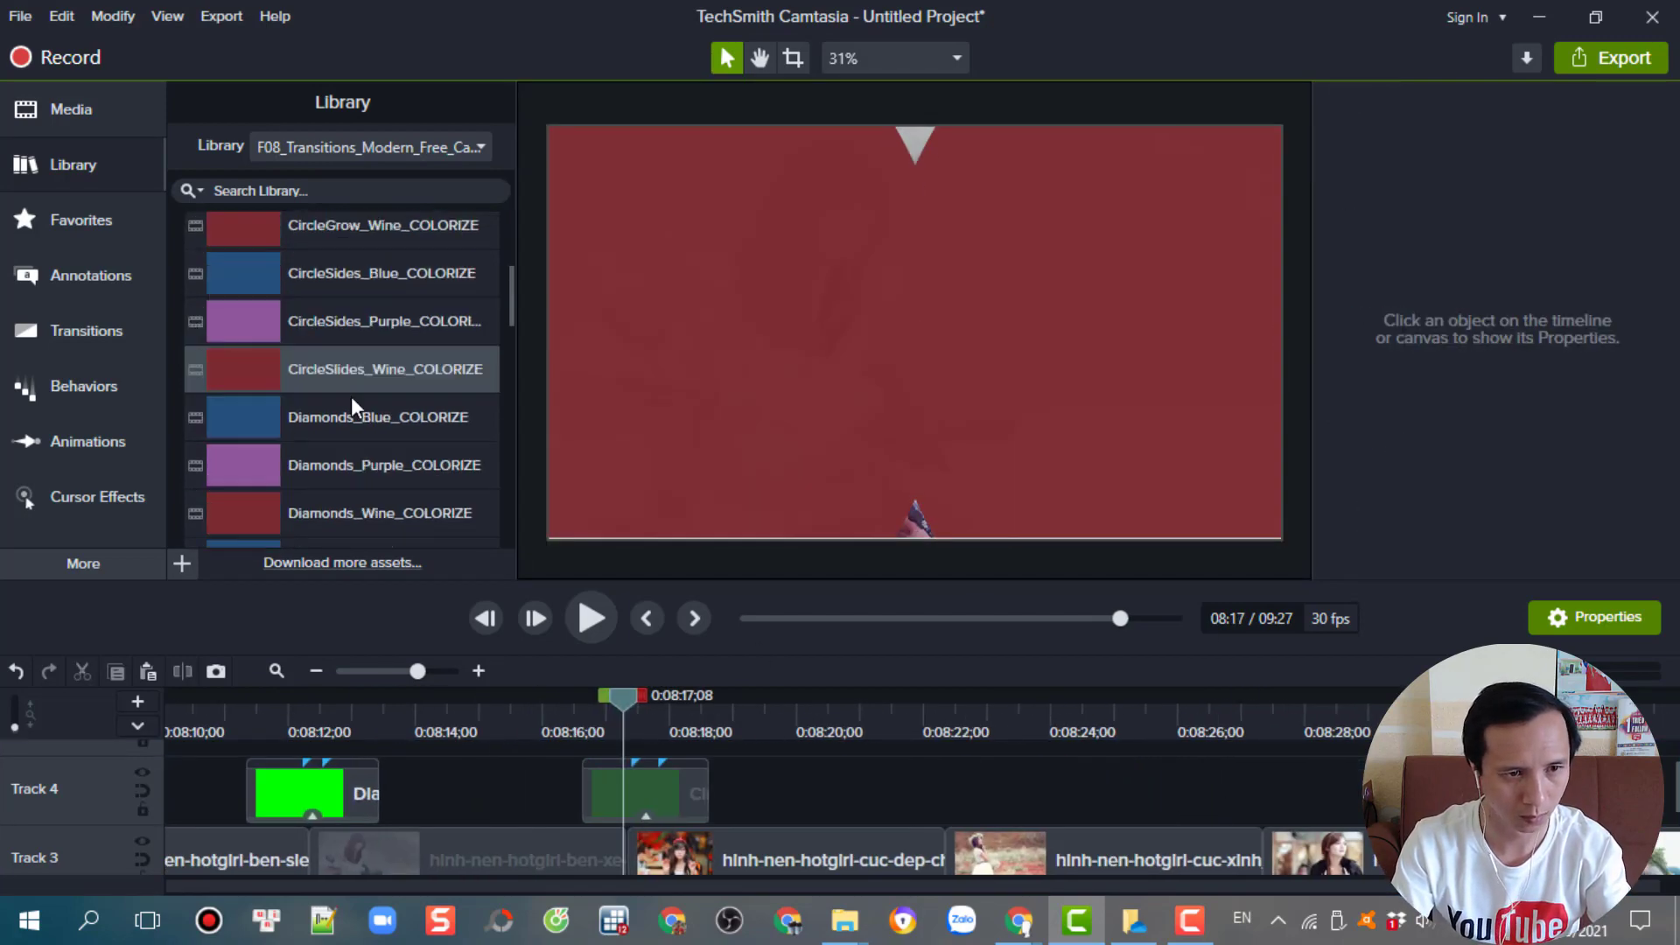
Place three further library transitions on Track 4 over the cuts after the tenth, eleventh and twelfth image clips
drag(367, 365, 1303, 792)
scroll(354, 502, down, 6)
drag(367, 487, 922, 809)
scroll(368, 437, down, 5)
drag(367, 413, 1540, 792)
Place two more library transitions over the following two image cuts on Track 4, using Twirl_Wine_COLORIZE for the last one
scroll(1050, 788, right, 5)
scroll(350, 394, down, 3)
drag(368, 473, 1264, 807)
scroll(350, 438, down, 2)
scroll(350, 394, down, 3)
drag(368, 431, 922, 807)
scroll(838, 880, down, 3)
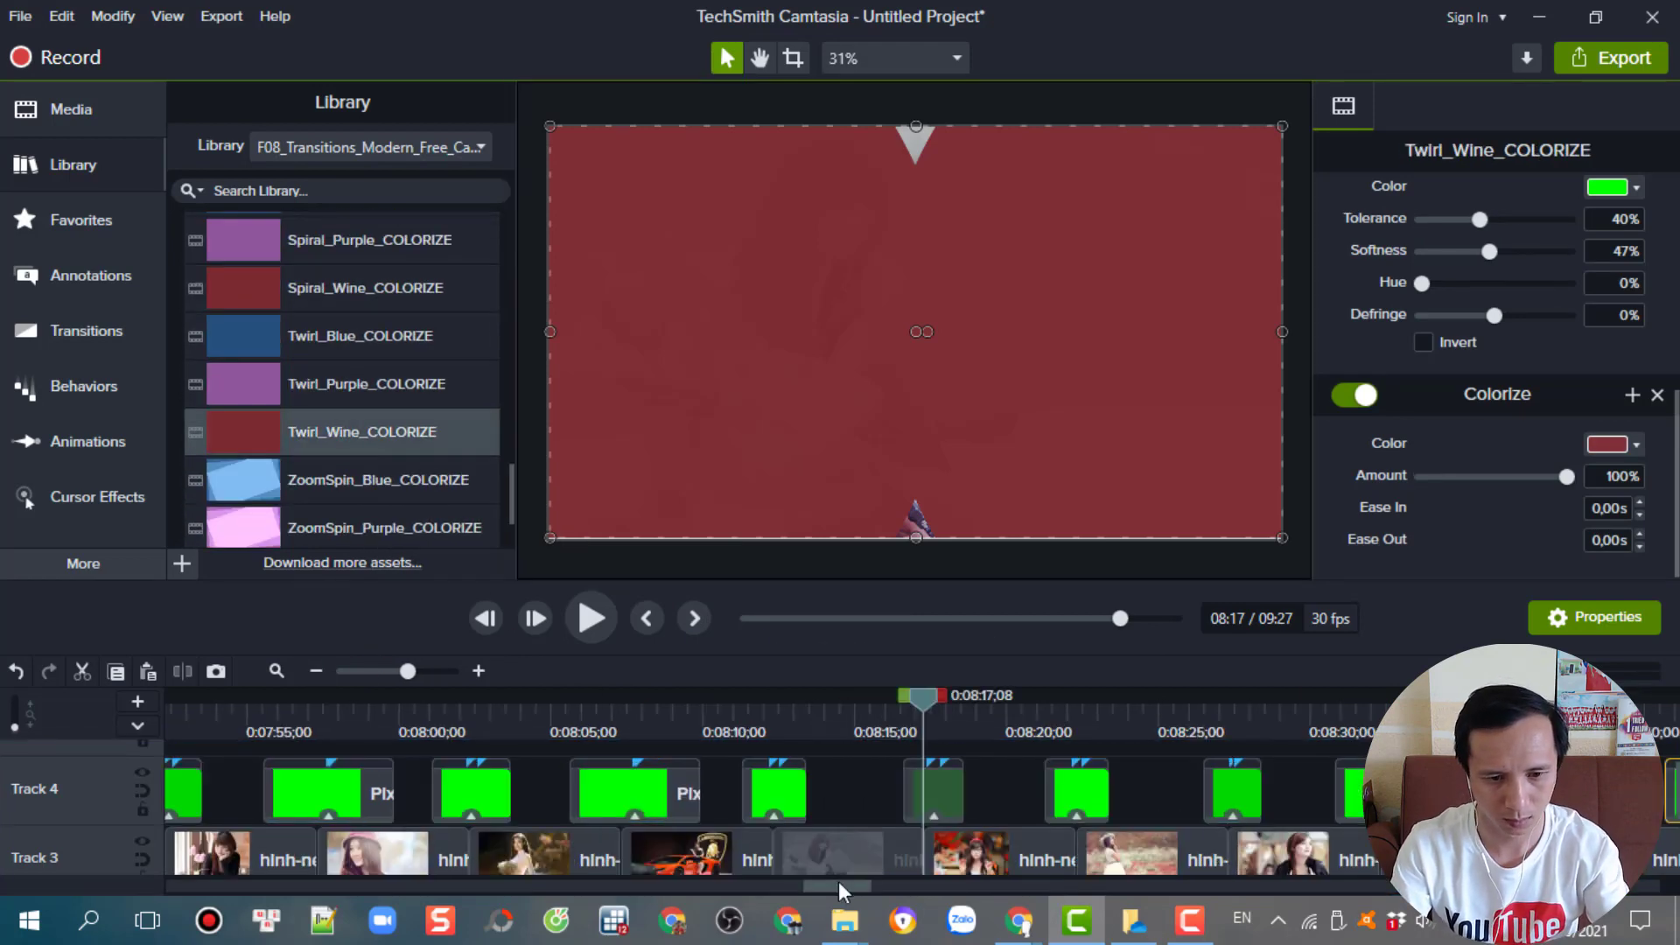
scroll(1159, 835, down, 2)
scroll(448, 787, down, 3)
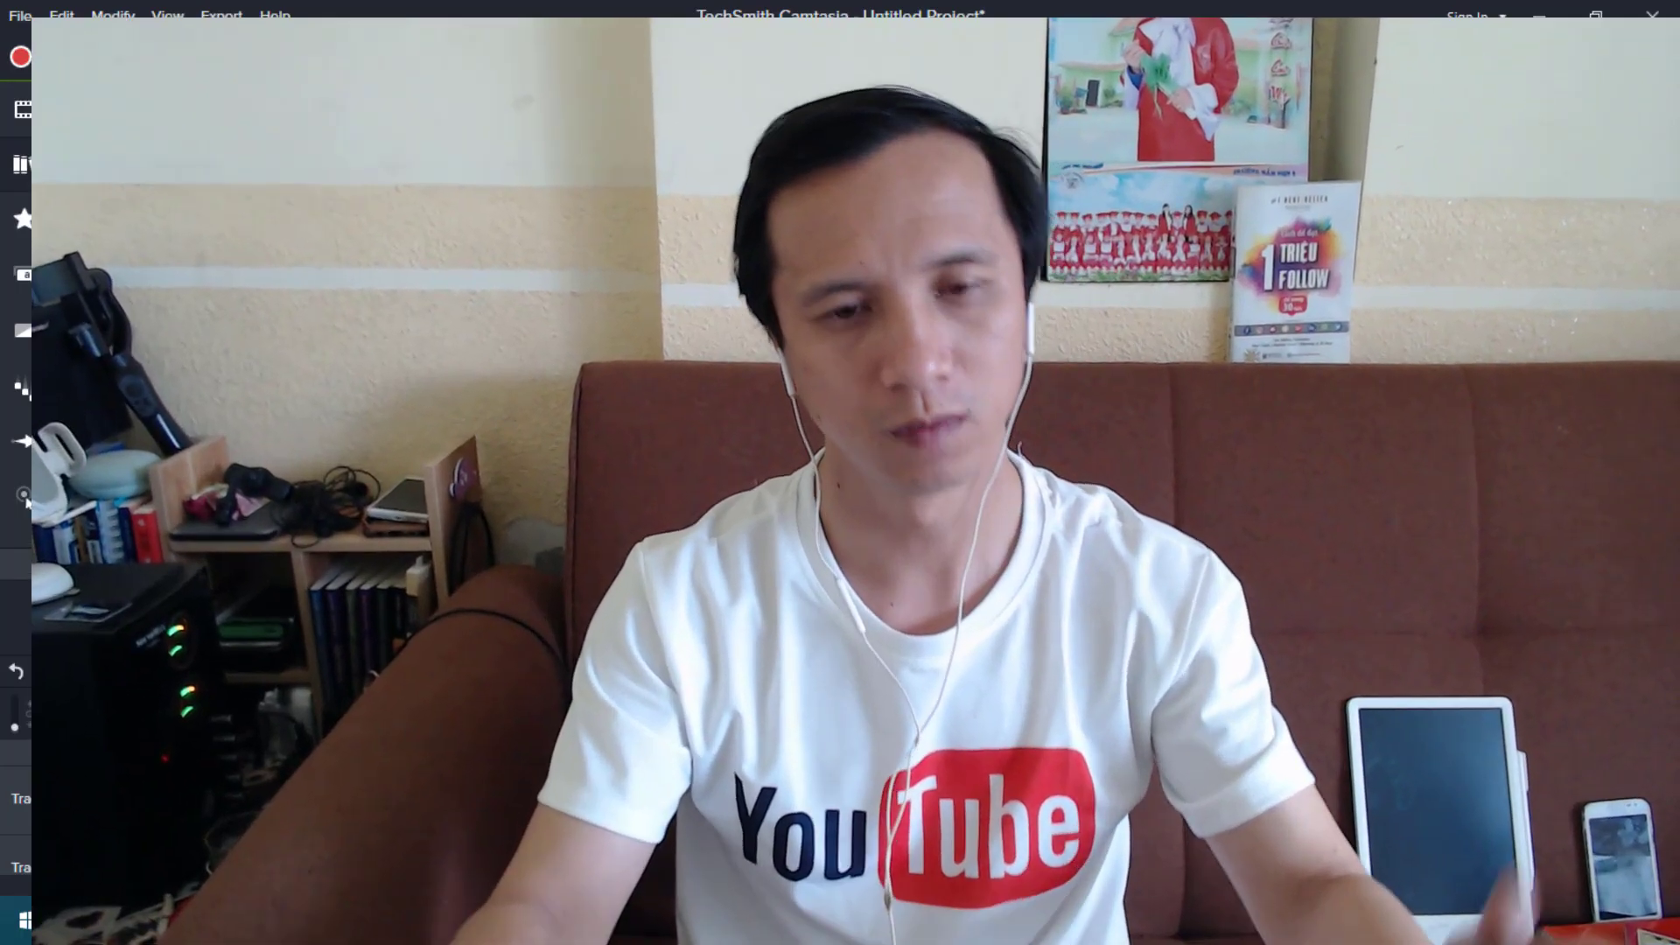